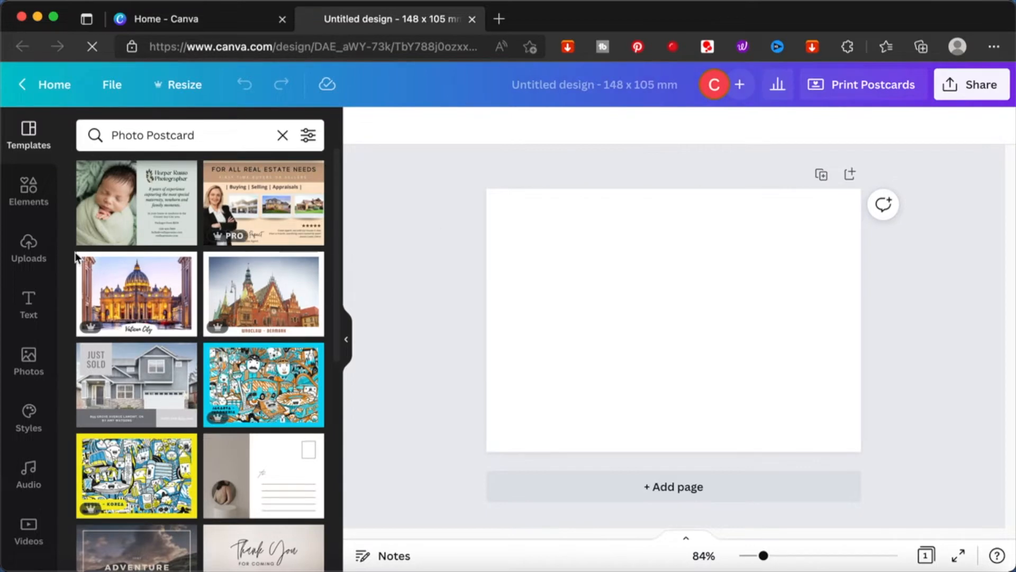
Step: Search the photo library for "family photo"
scroll(158, 353, "down", 5)
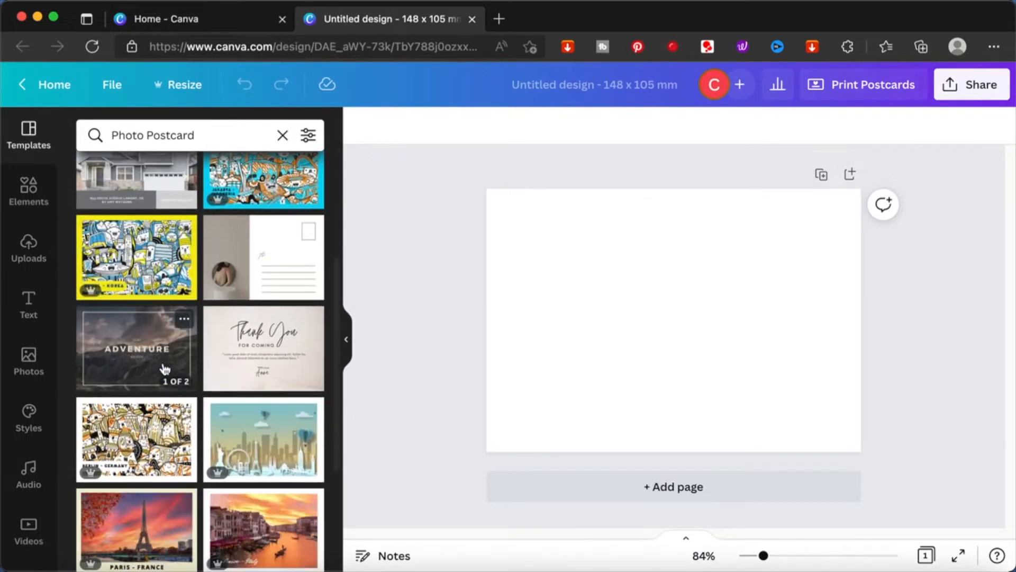
scroll(165, 369, "down", 3)
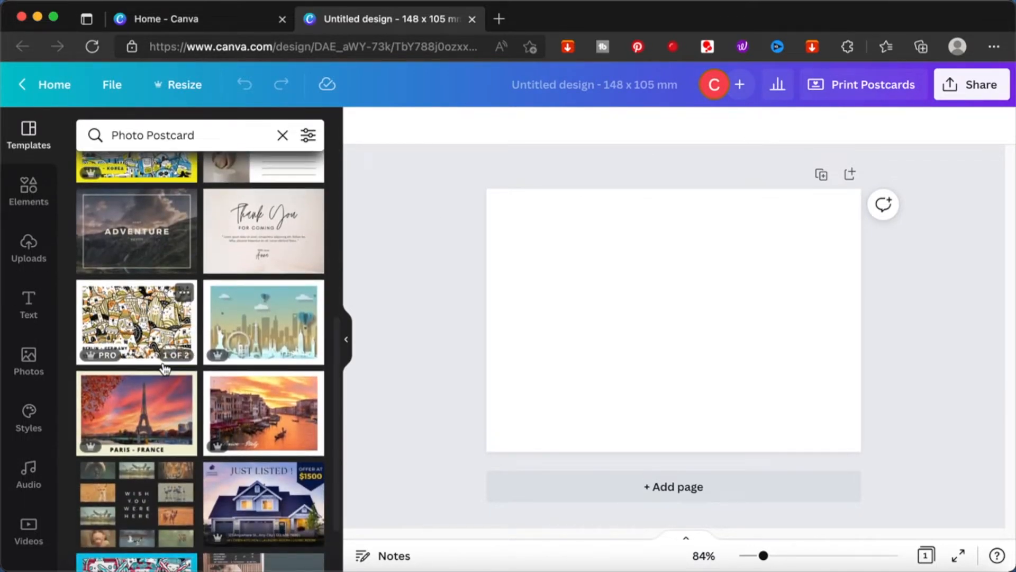
left_click(27, 358)
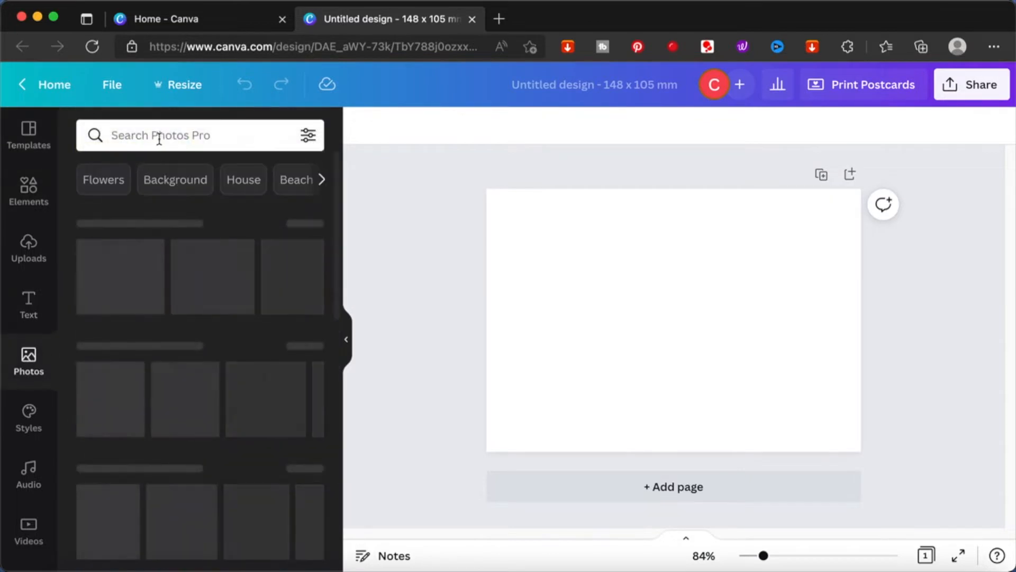
left_click(164, 134)
type("family pohtot")
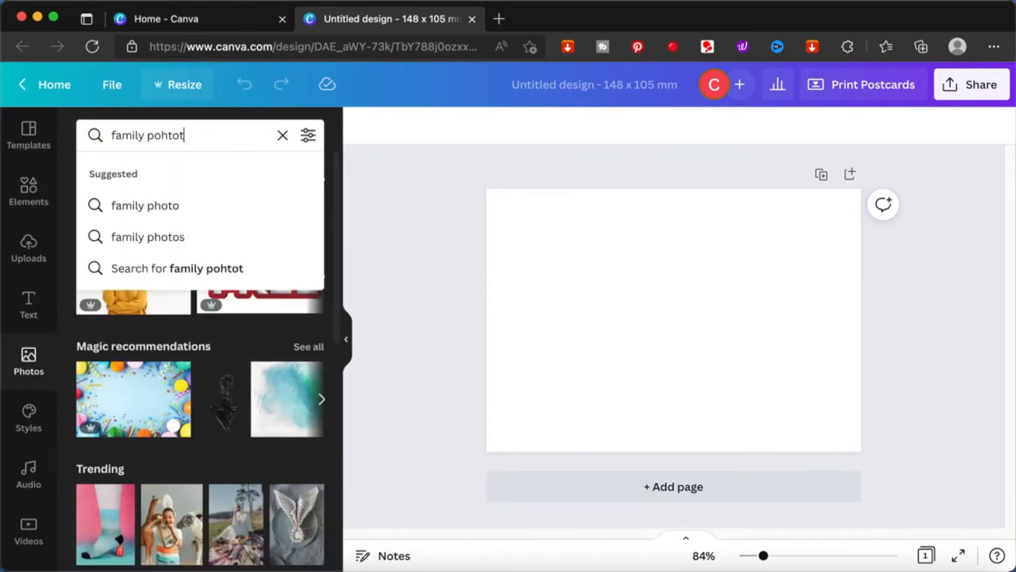
key("Return")
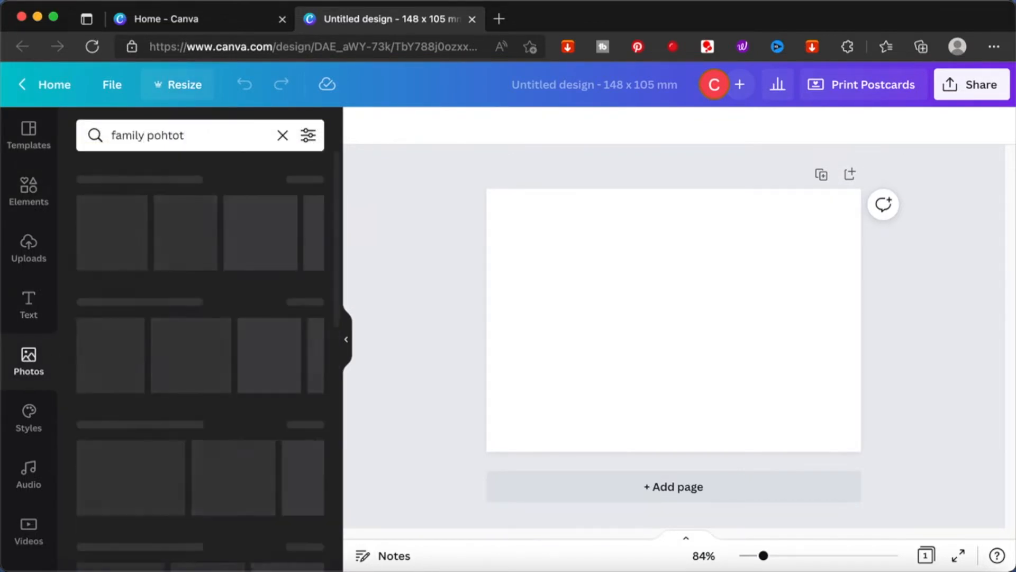
left_click(182, 138)
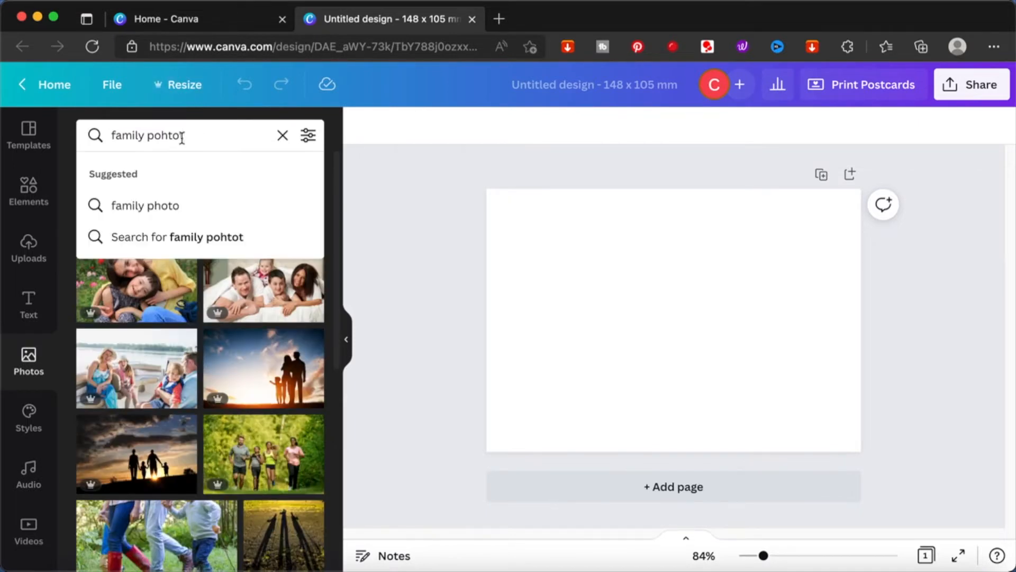
key("BackSpace")
key("BackSpace")
key("BackSpace")
key("BackSpace")
key("BackSpace")
type("hoto")
key("Return")
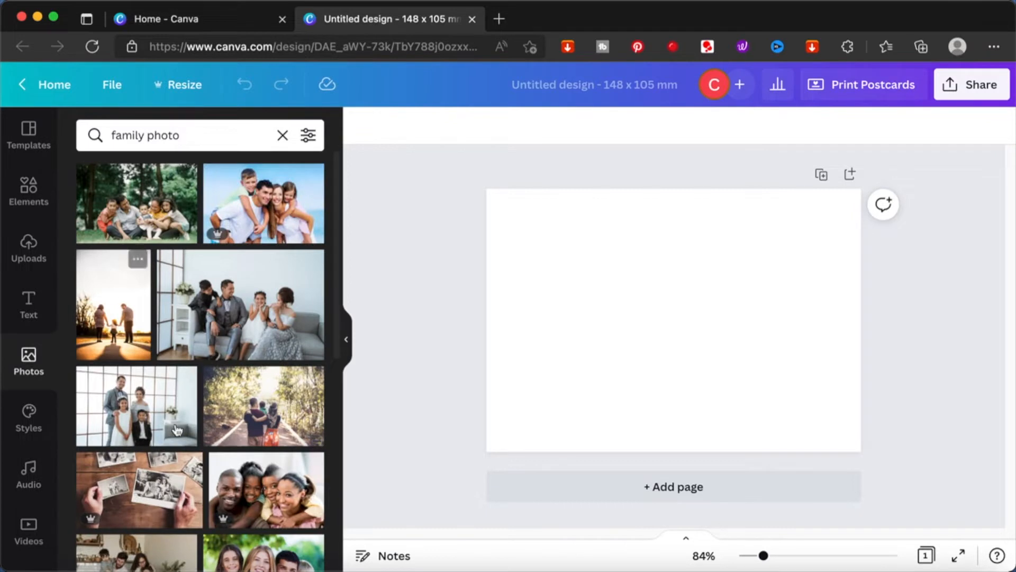
Step: Place the beach photo of the family with two children on the postcard page and select it
left_click(280, 190)
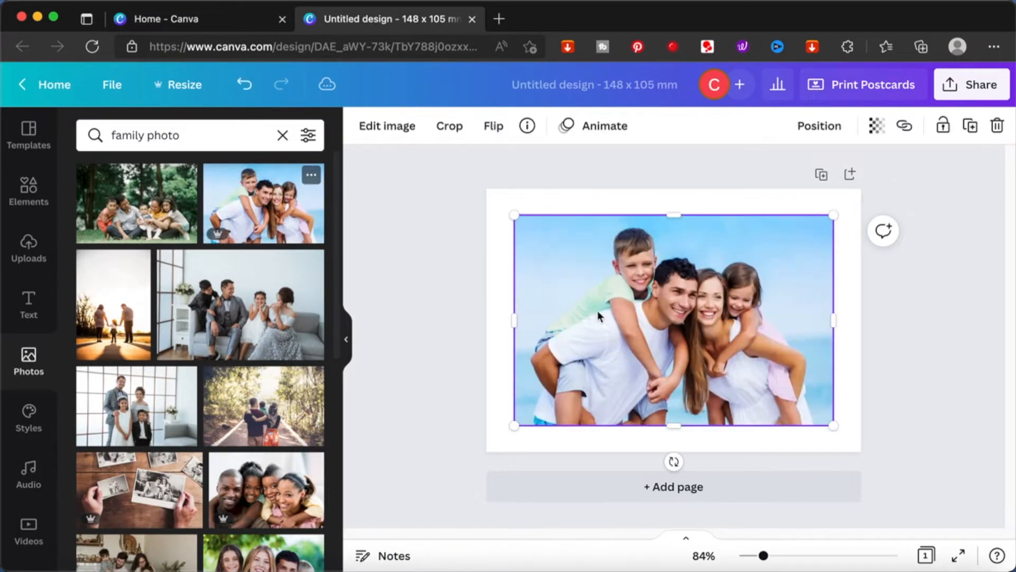
left_click(484, 314)
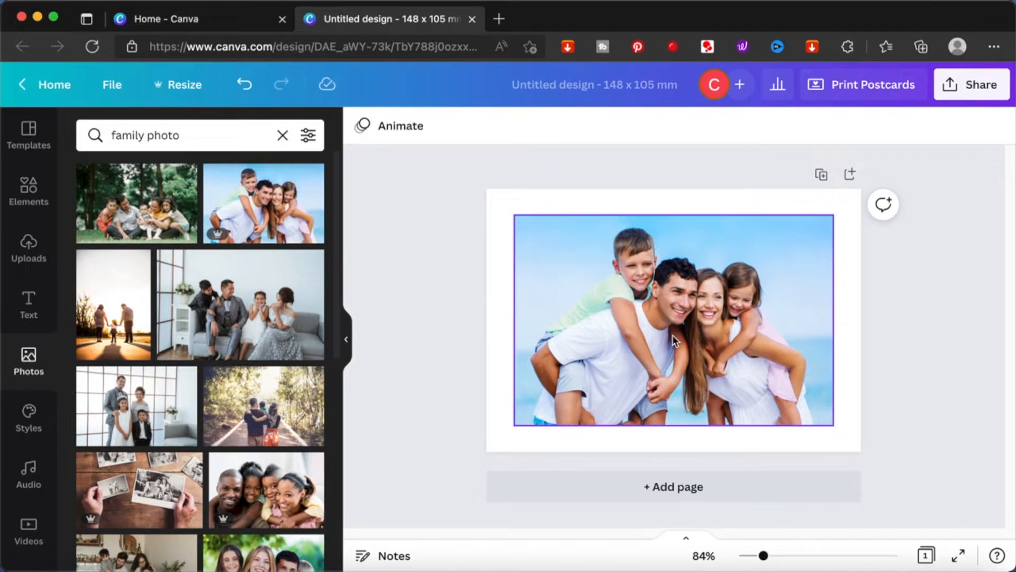
left_click(622, 301)
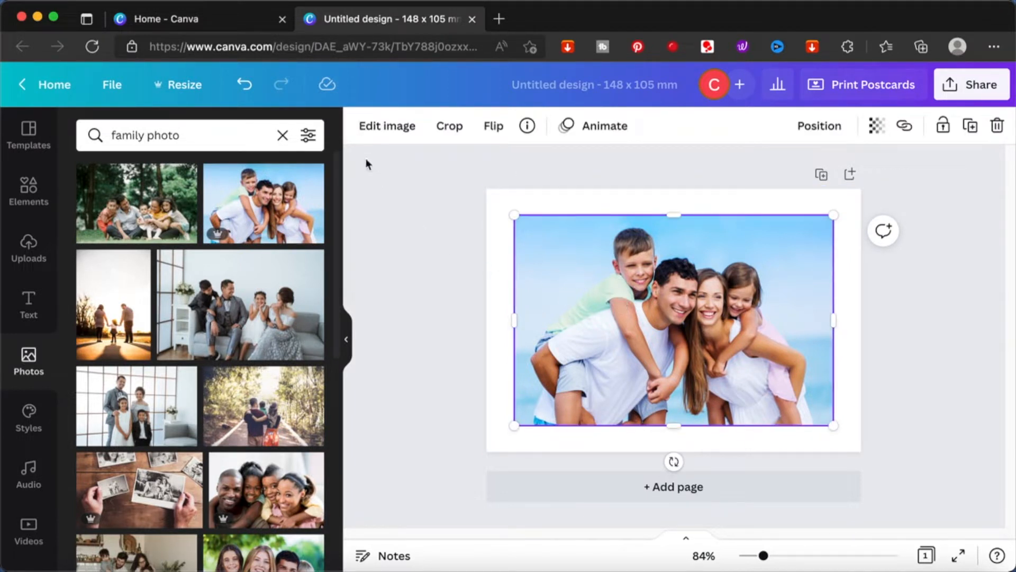
Step: Browse the image effects available for the selected photo
left_click(391, 127)
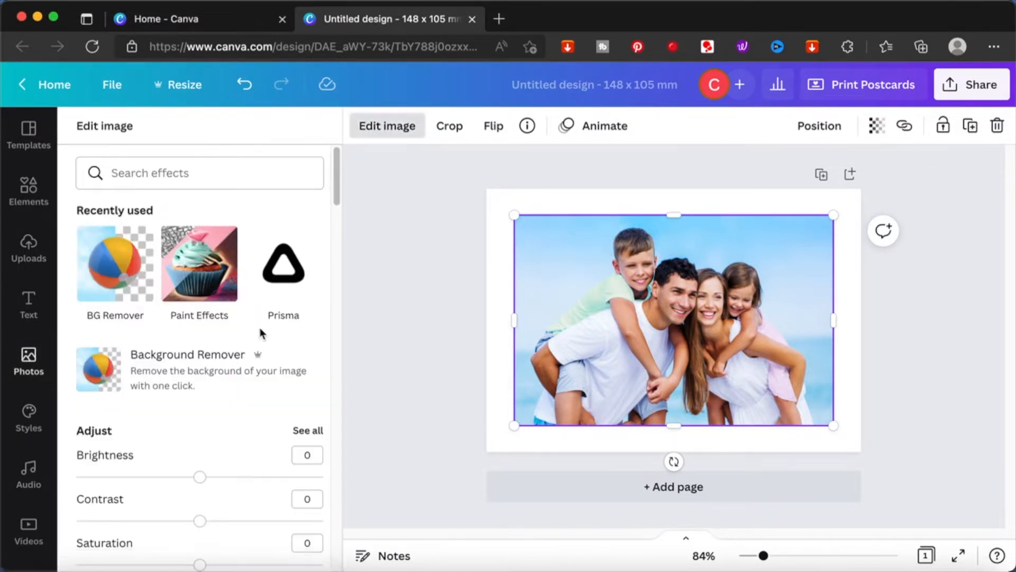
scroll(260, 331, "down", 3)
scroll(261, 331, "down", 8)
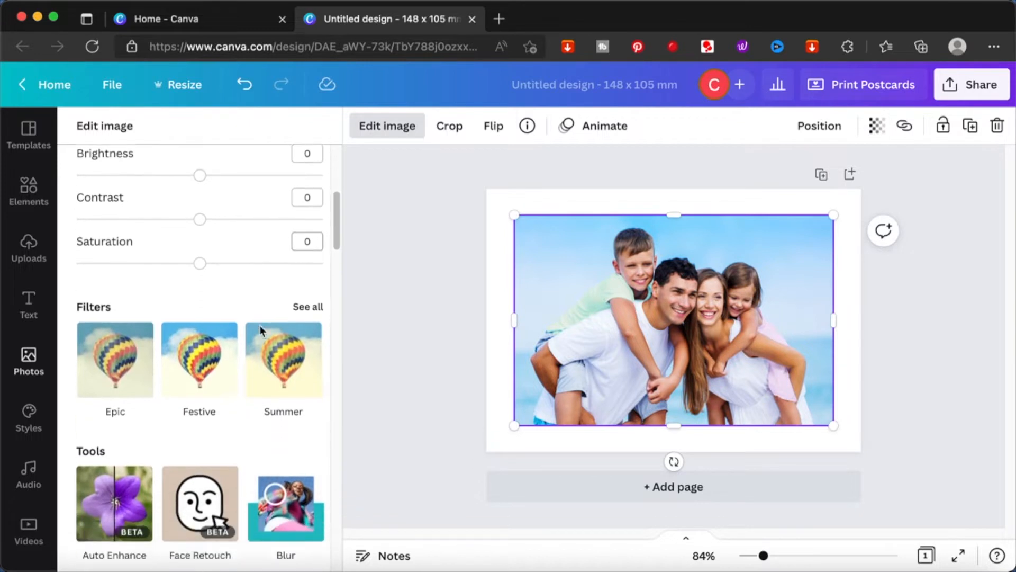
scroll(260, 331, "down", 14)
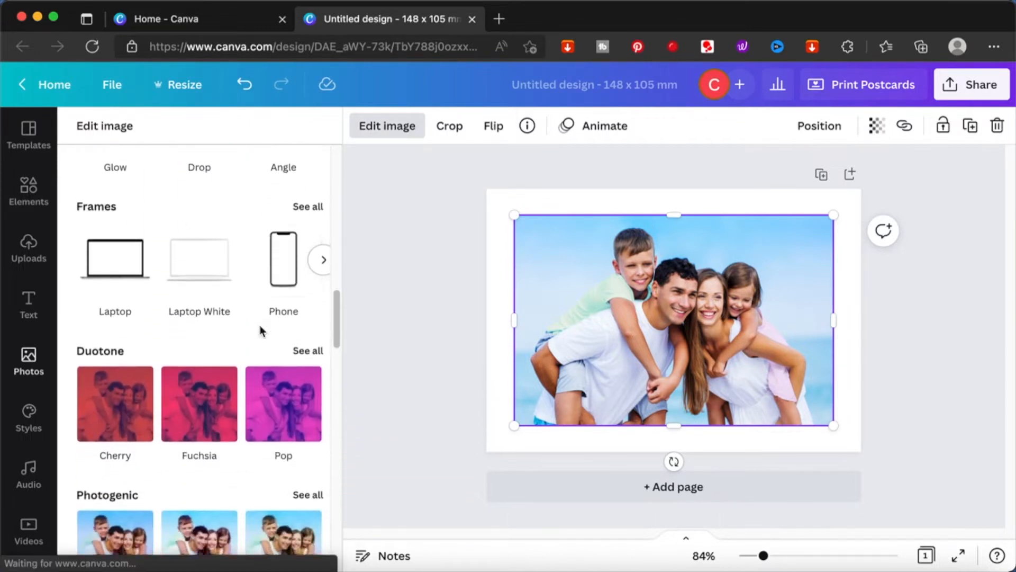
scroll(261, 330, "down", 1)
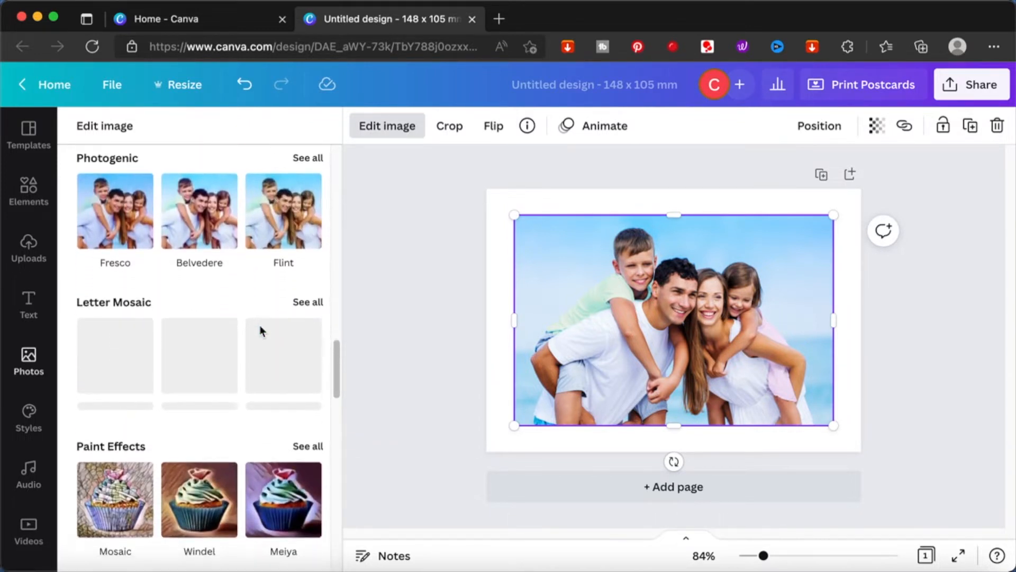
scroll(260, 329, "down", 2)
scroll(259, 331, "down", 2)
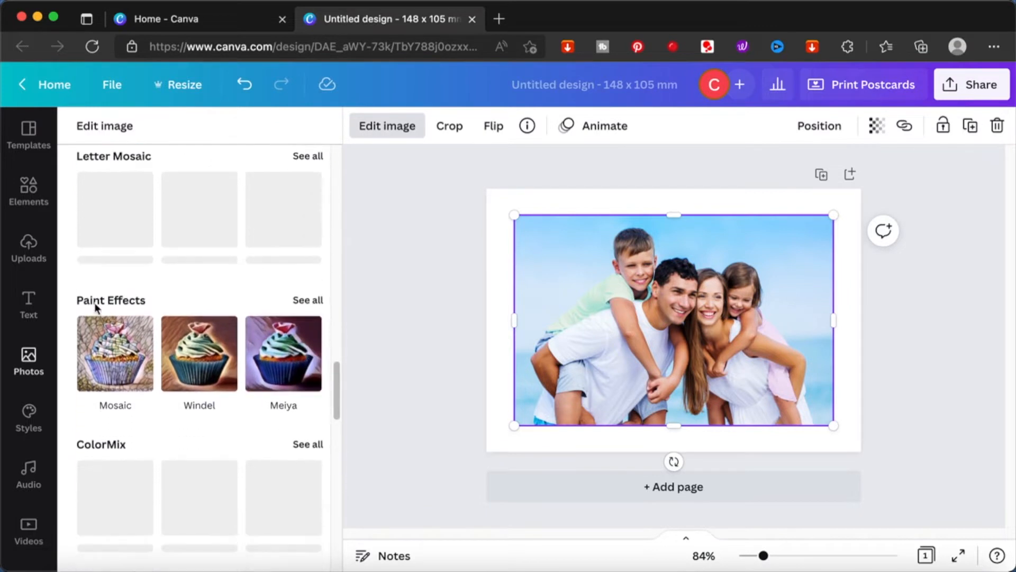
scroll(114, 306, "down", 5)
scroll(114, 311, "down", 10)
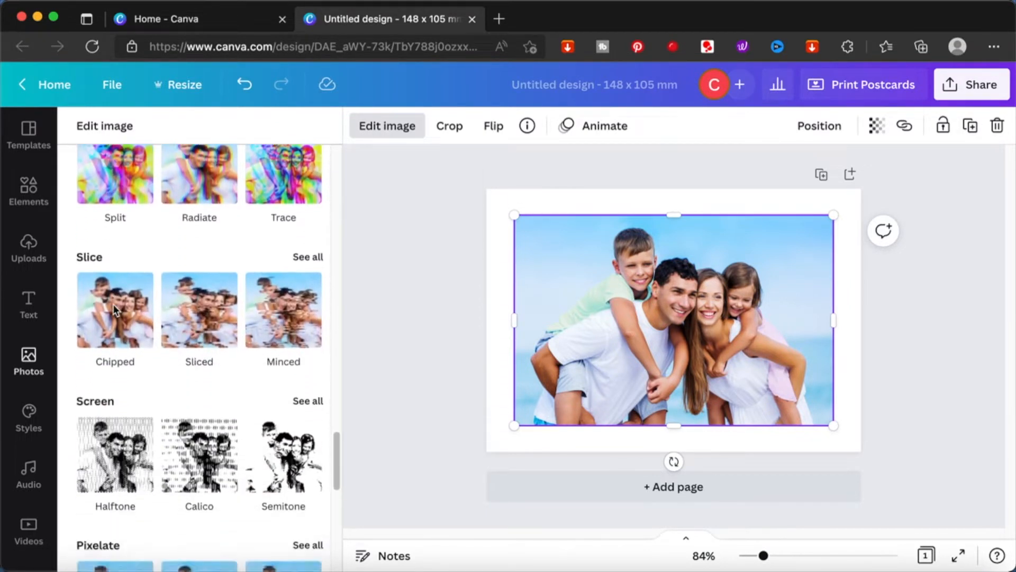
scroll(113, 303, "down", 7)
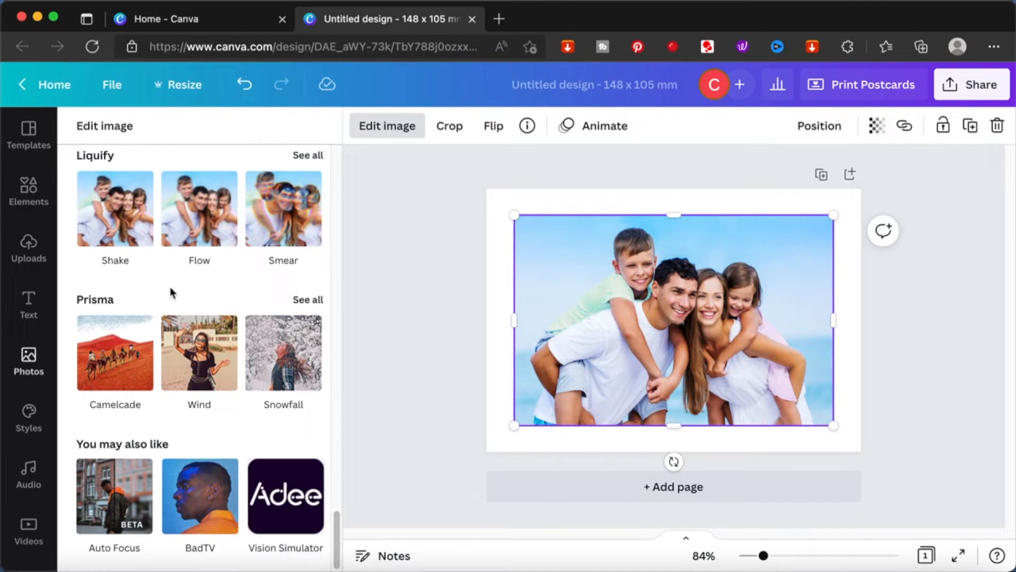
Step: Apply the Prisma Camelcade effect to the photo
left_click(312, 301)
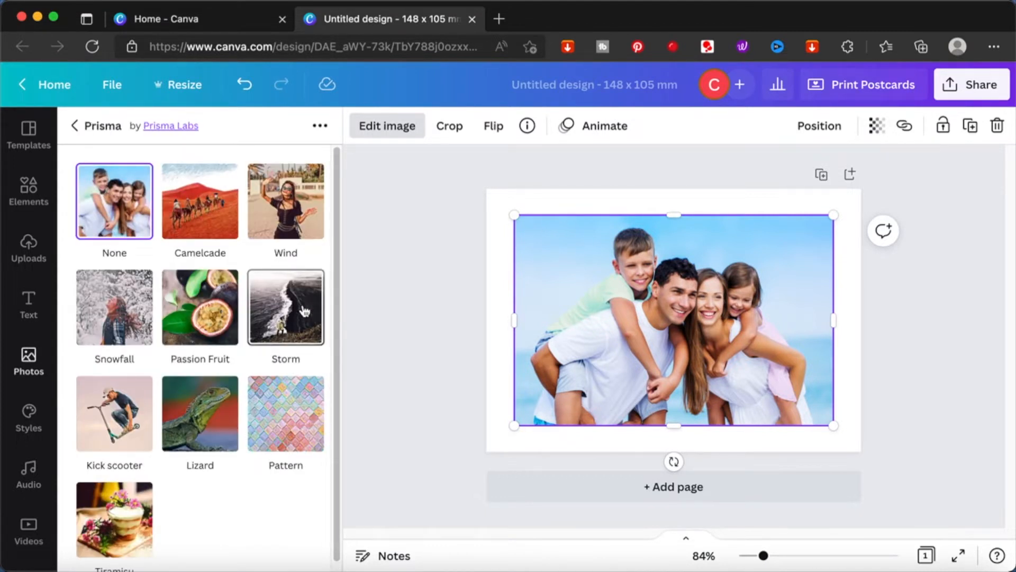
left_click(214, 227)
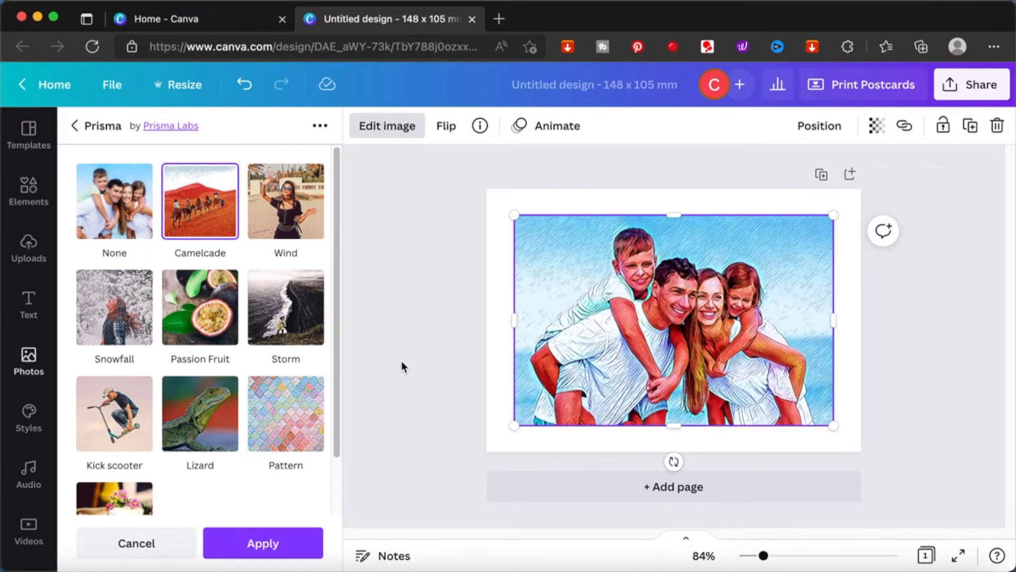
left_click(261, 546)
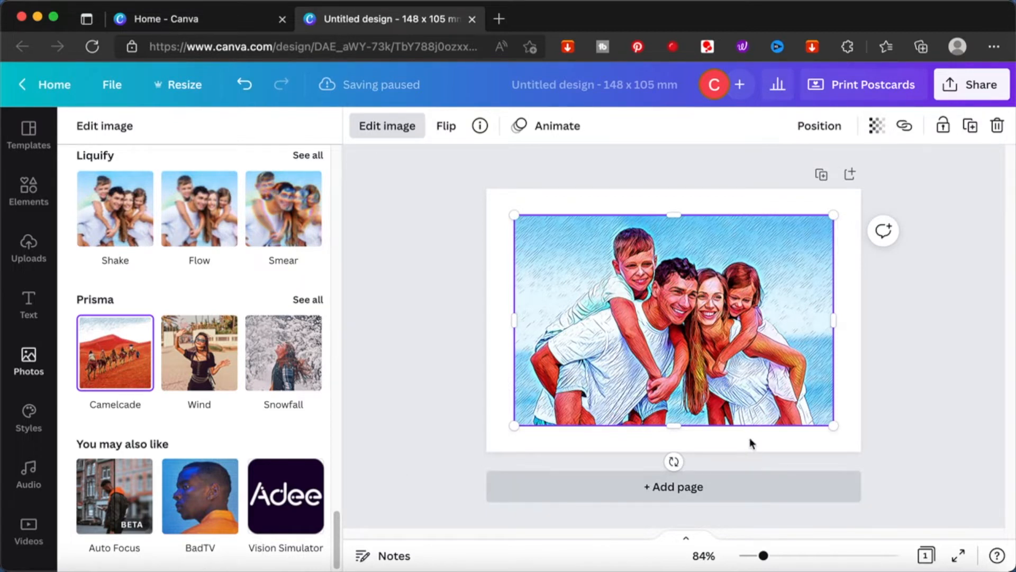
Step: Add a second page and place the same beach family photo on it
left_click(699, 496)
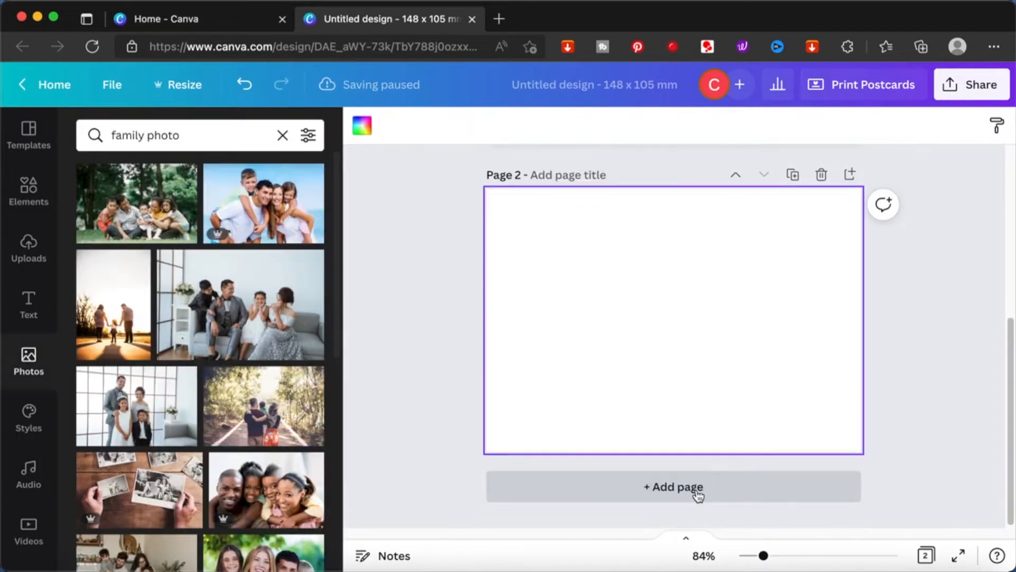
left_click(304, 220)
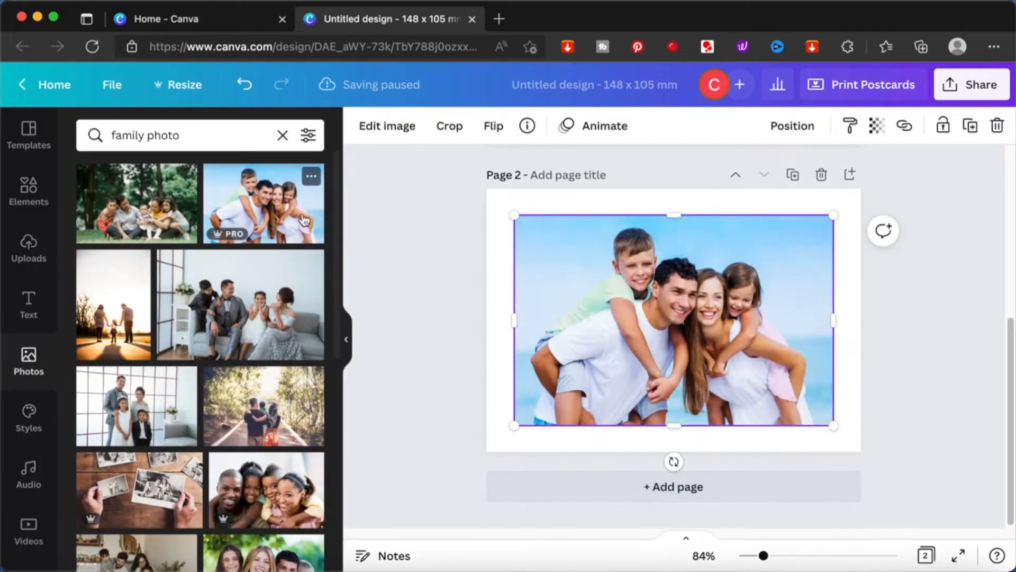
Step: Apply the Prisma Wind effect to the photo on page 2
left_click(398, 132)
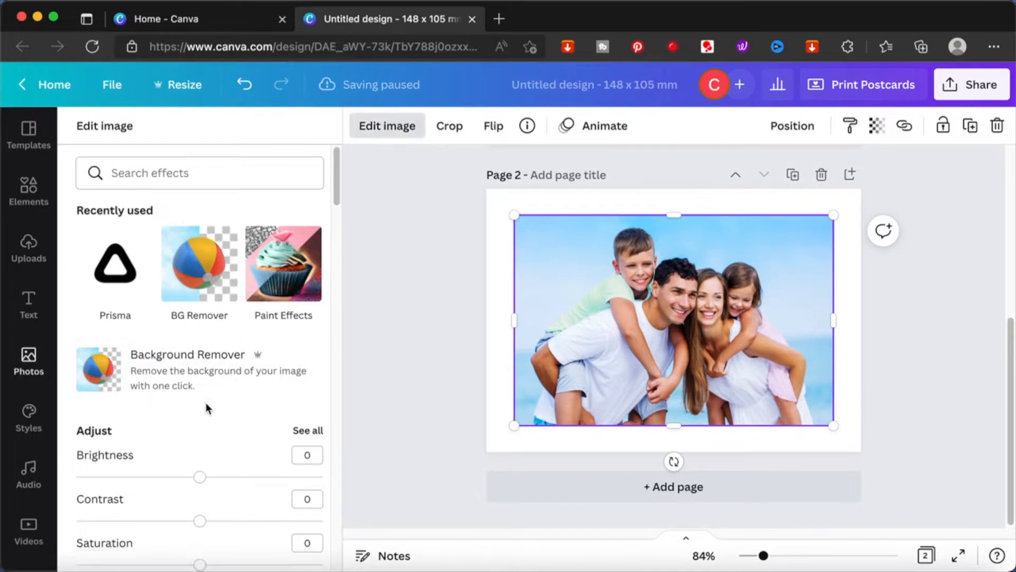
scroll(206, 408, "down", 3)
scroll(205, 408, "up", 2)
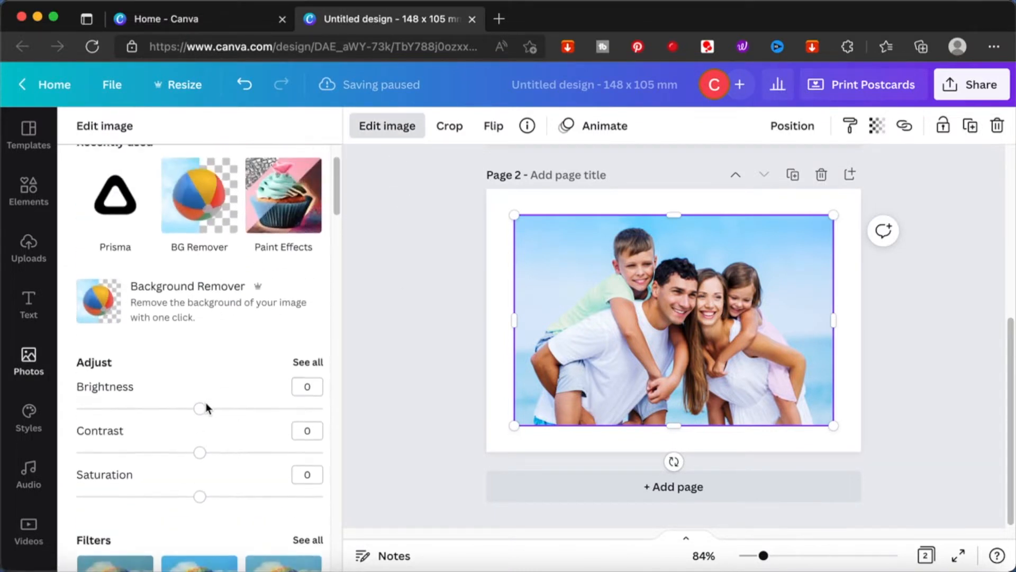
left_click(121, 200)
left_click(286, 212)
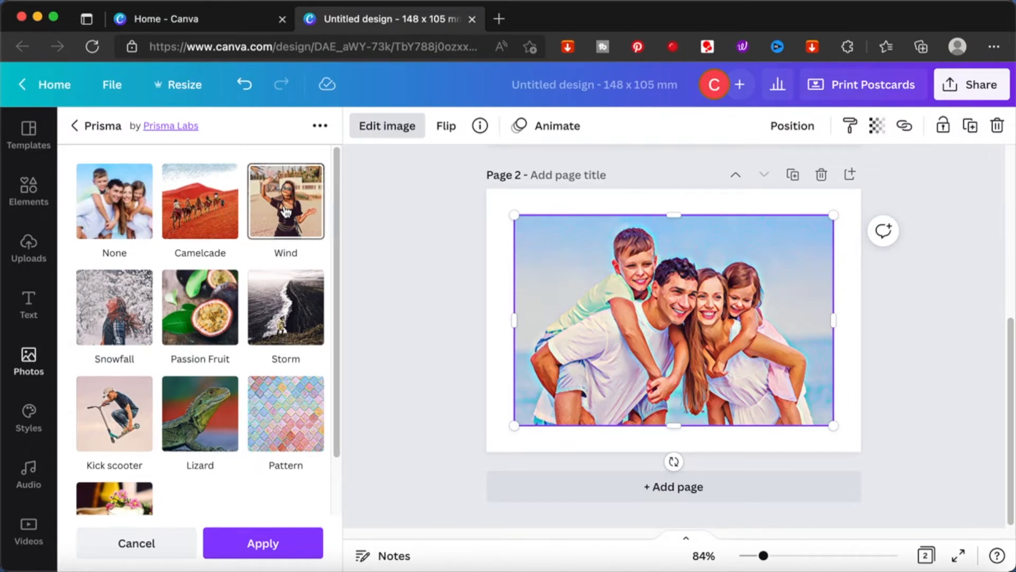
left_click(273, 542)
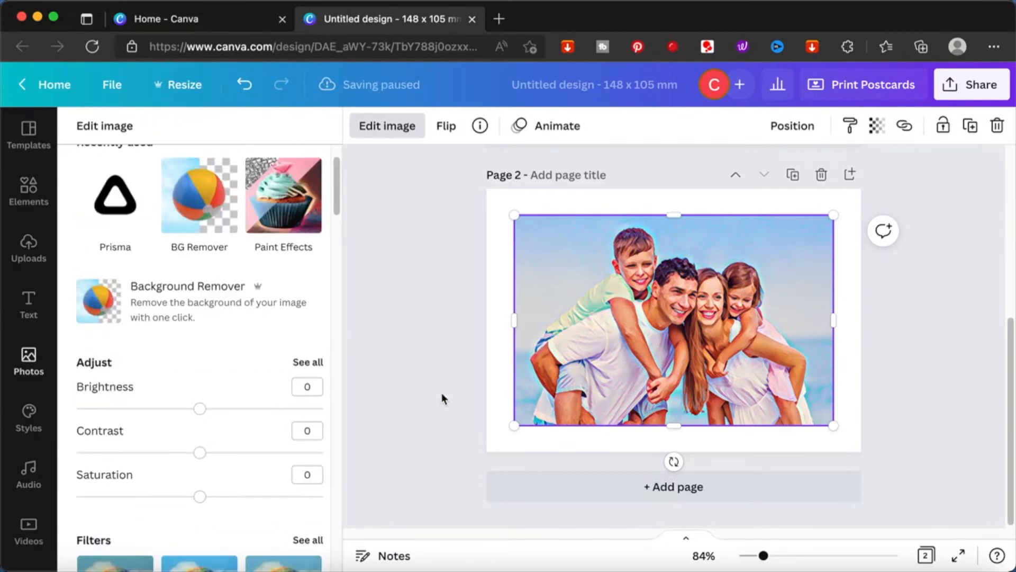
Step: Compare the two postcard pages side by side in the page grid view
scroll(469, 347, "up", 5)
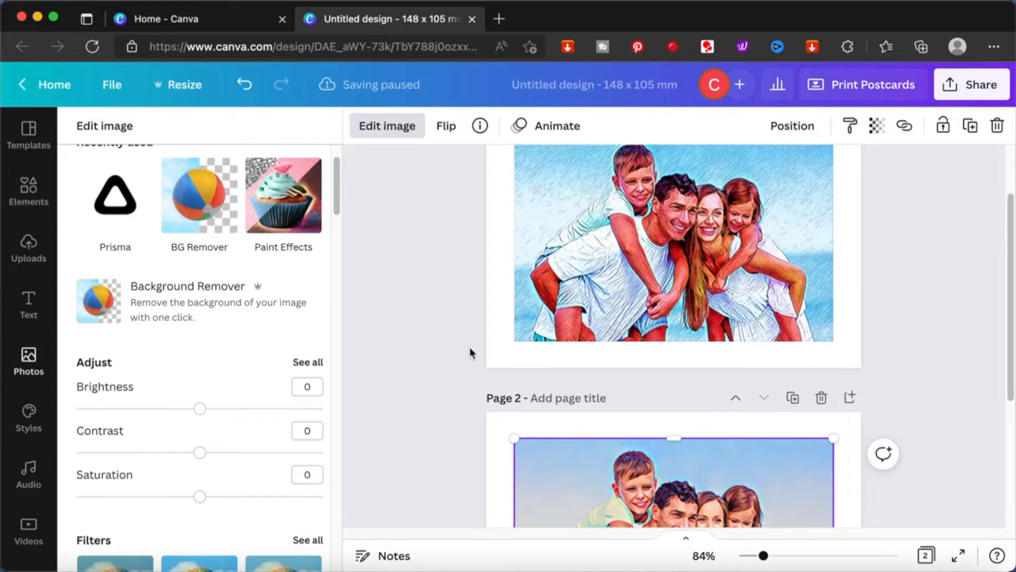
scroll(469, 347, "down", 5)
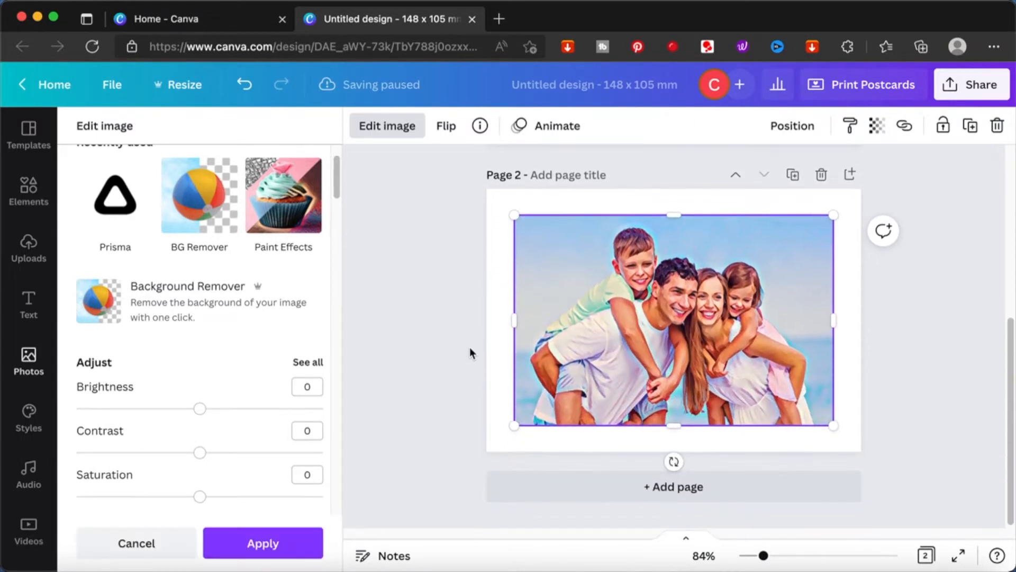
left_click(925, 554)
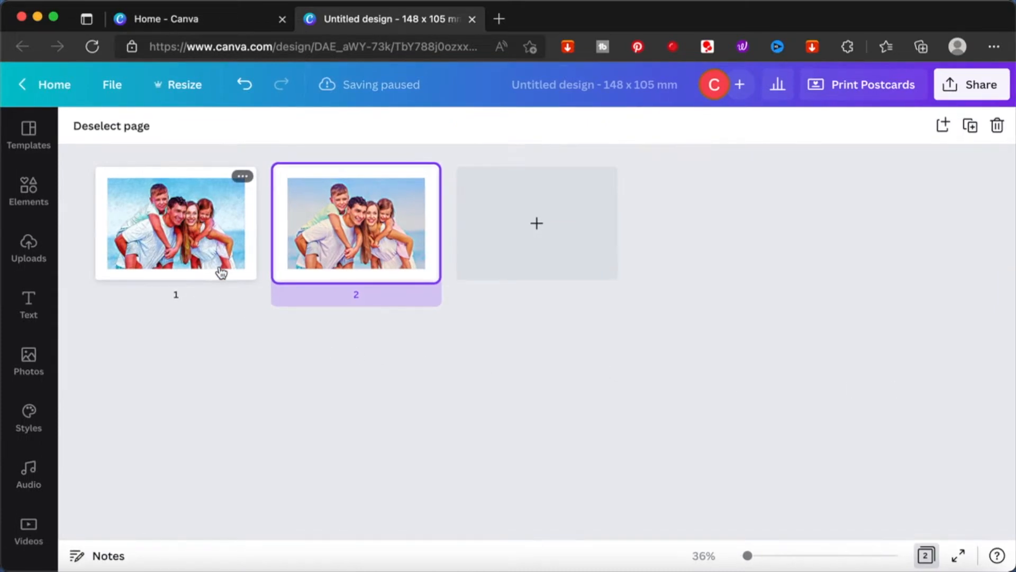
scroll(255, 320, "up", 5)
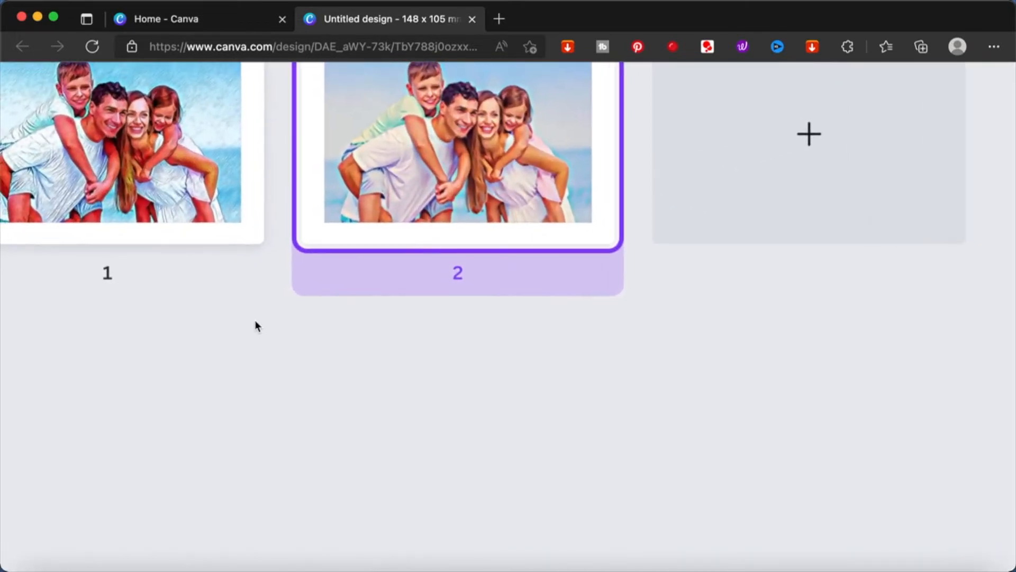
scroll(255, 319, "left", 2)
scroll(255, 320, "up", 3)
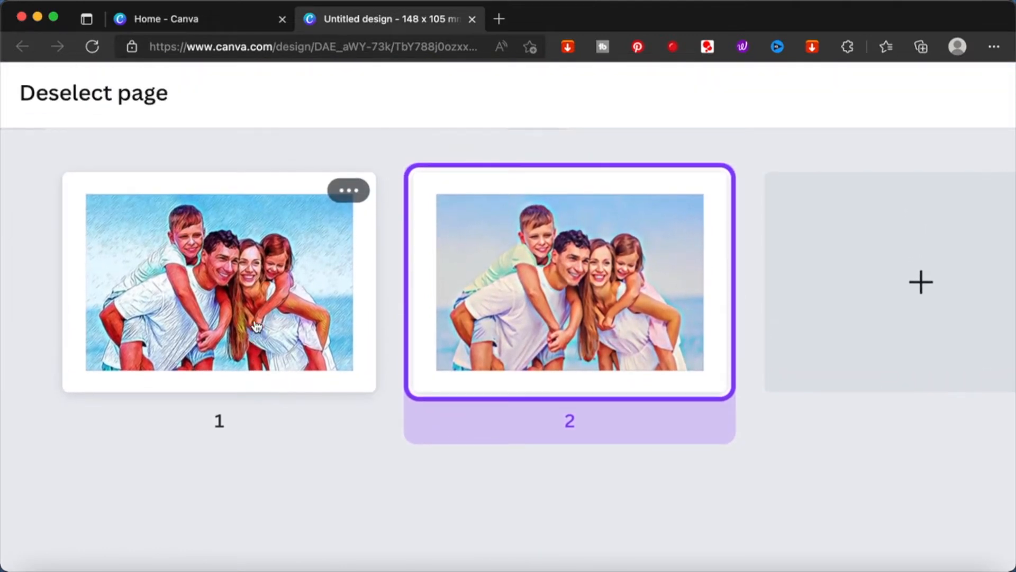
scroll(257, 325, "down", 5)
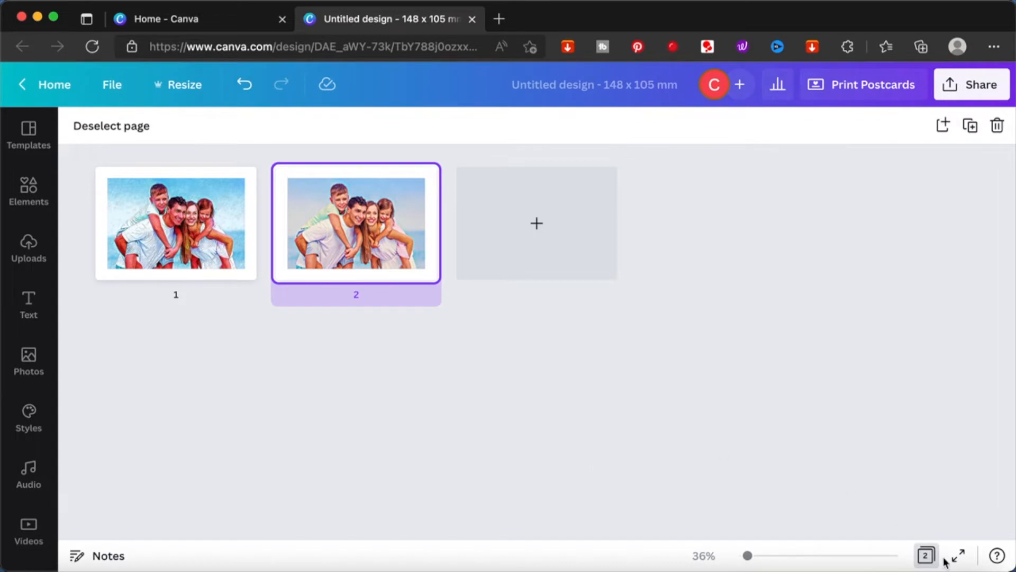
left_click(924, 556)
Step: Add a third page and place the same beach family photo on it
left_click(715, 507)
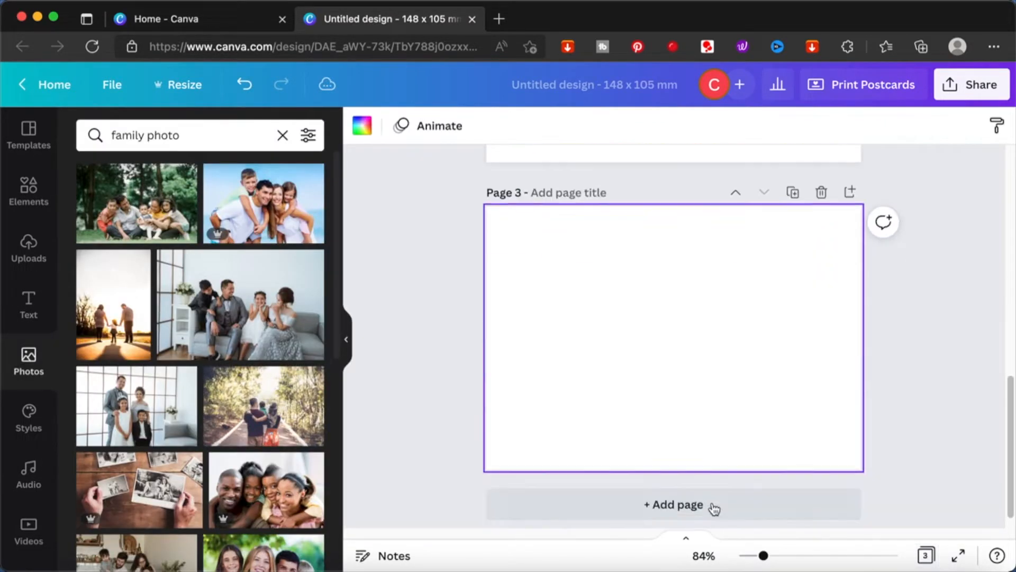
left_click(241, 204)
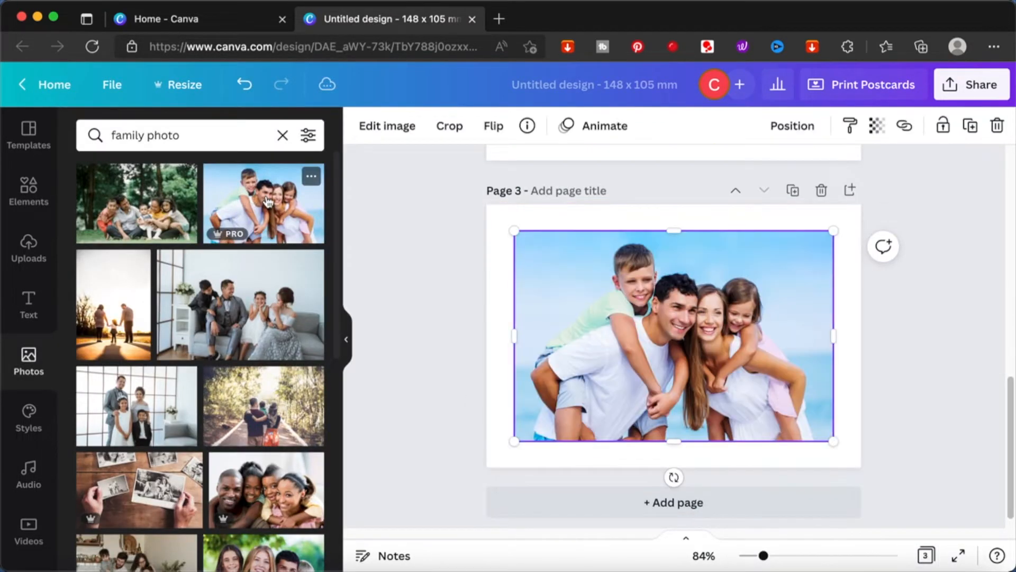
Step: Apply the Prisma Snowfall effect to the photo on page 3
left_click(395, 130)
left_click(107, 259)
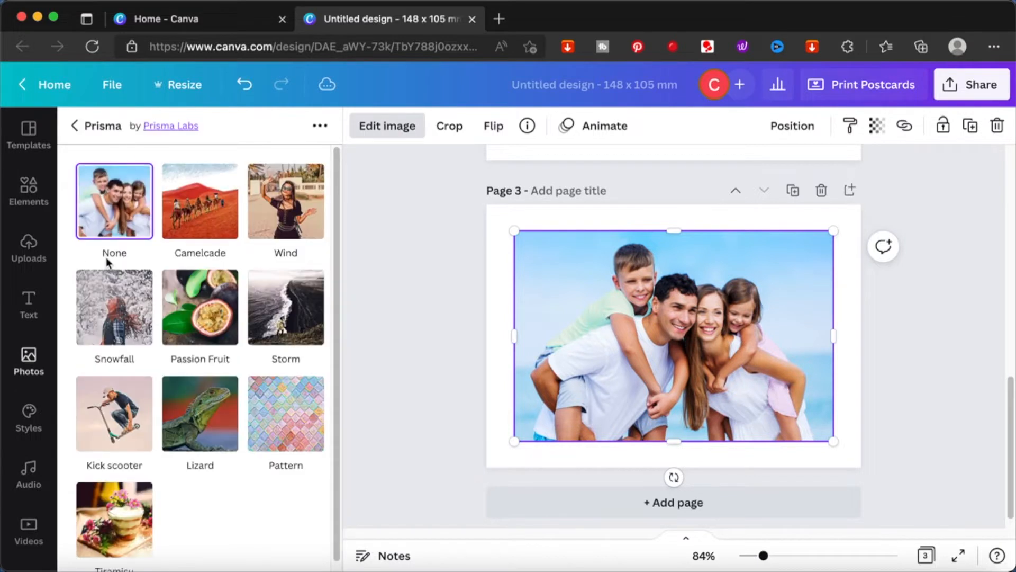
left_click(125, 325)
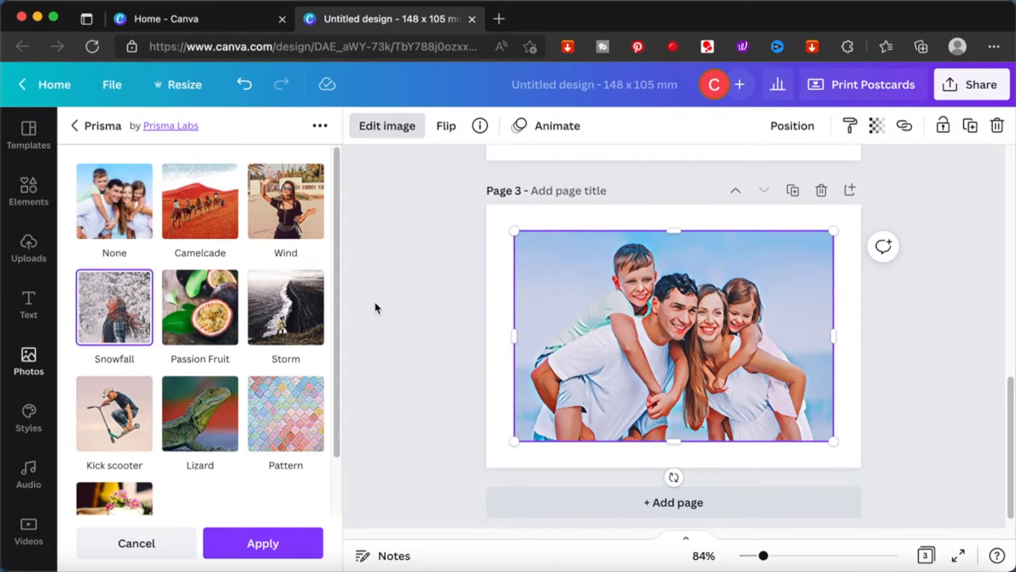
scroll(374, 302, "up", 5)
scroll(375, 301, "down", 5)
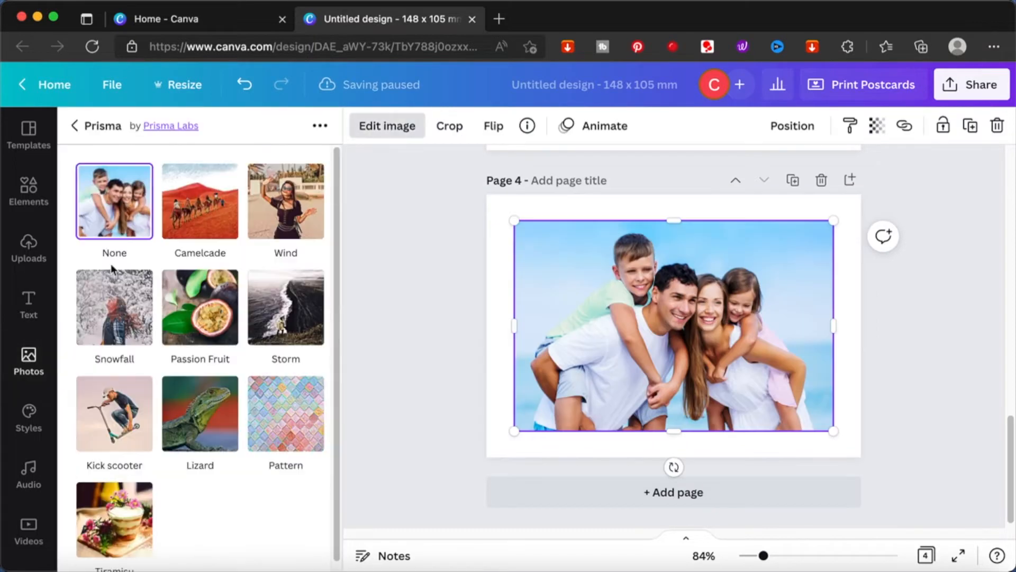
Step: Add pages 4 to 7 with the beach family photo, applying Prisma Passion Fruit, Storm, Kick scooter and Lizard effects respectively
left_click(111, 271)
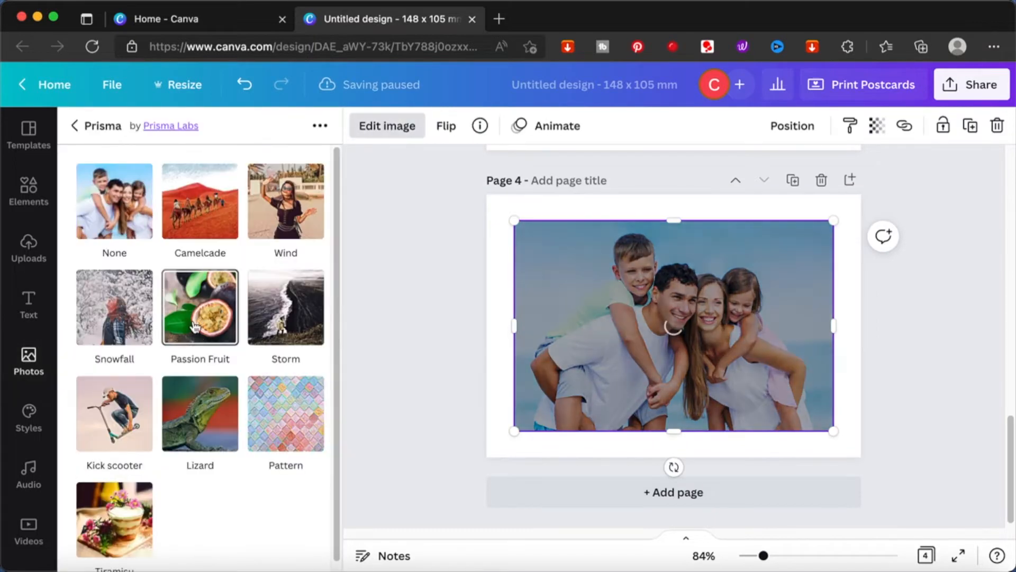
left_click(261, 542)
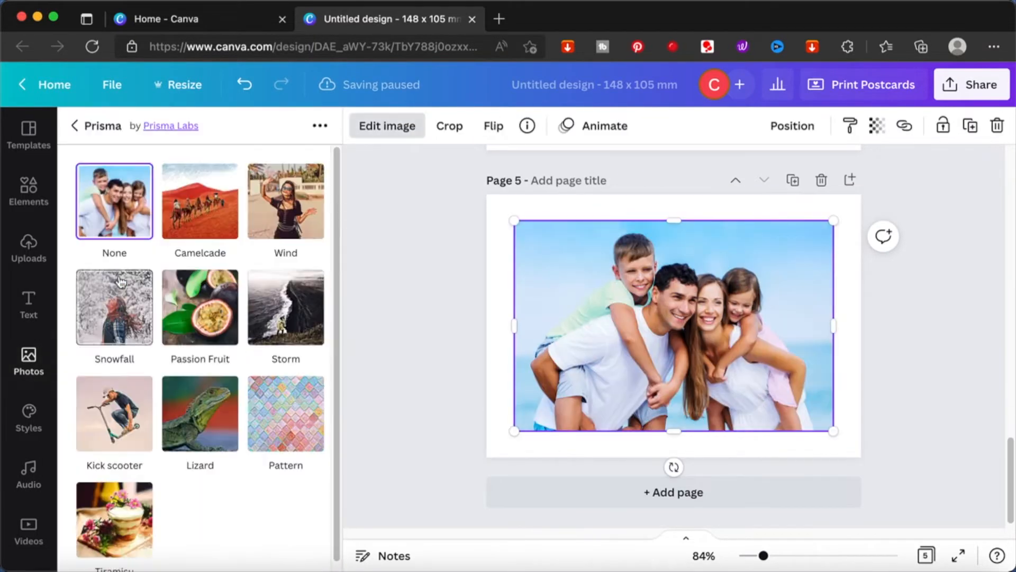
left_click(121, 281)
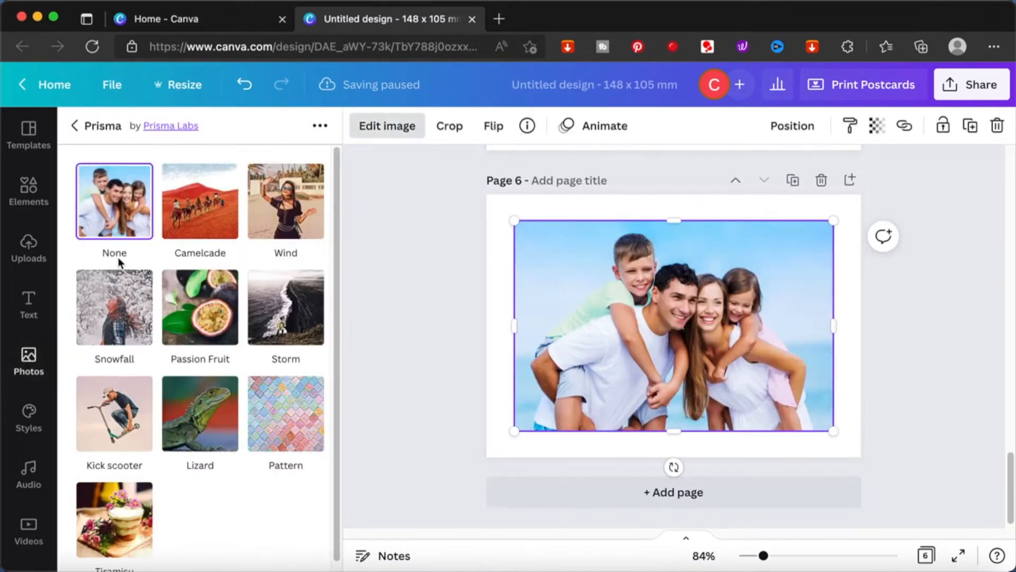
left_click(115, 413)
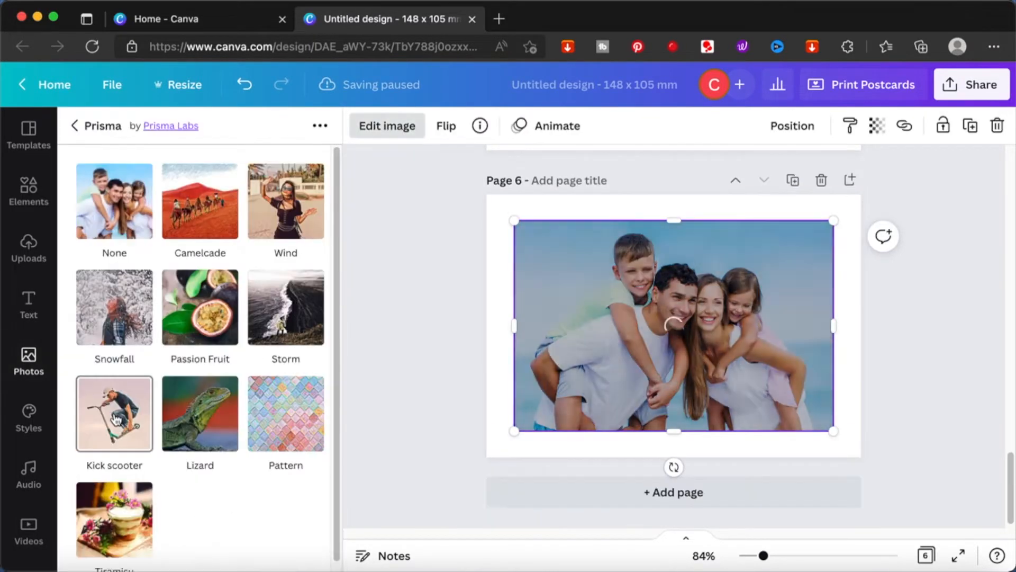
left_click(261, 542)
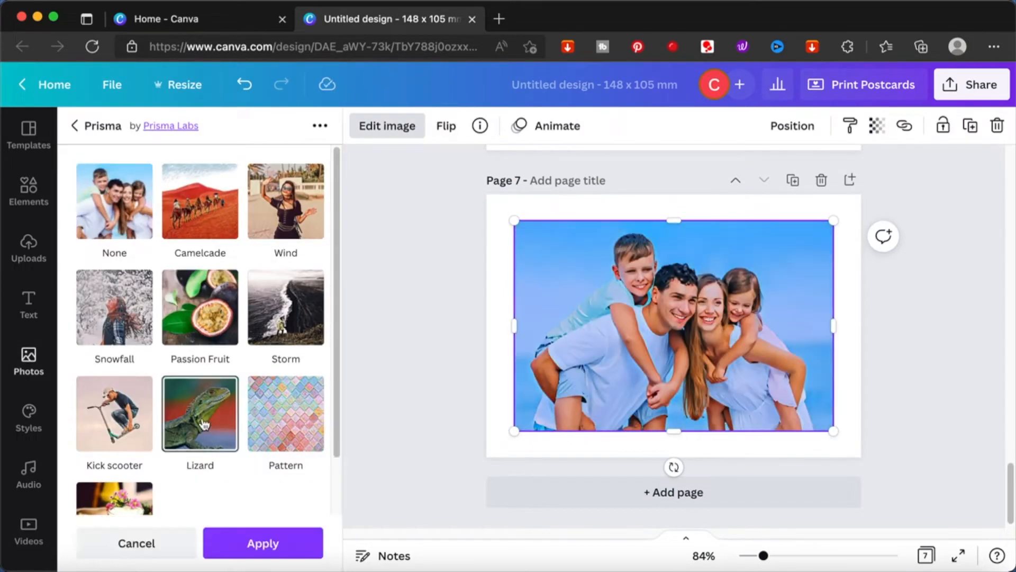
left_click(261, 542)
Step: Add pages 8 and 9 with the beach family photo, applying the Prisma Pattern and Tiramisu effects
left_click(680, 491)
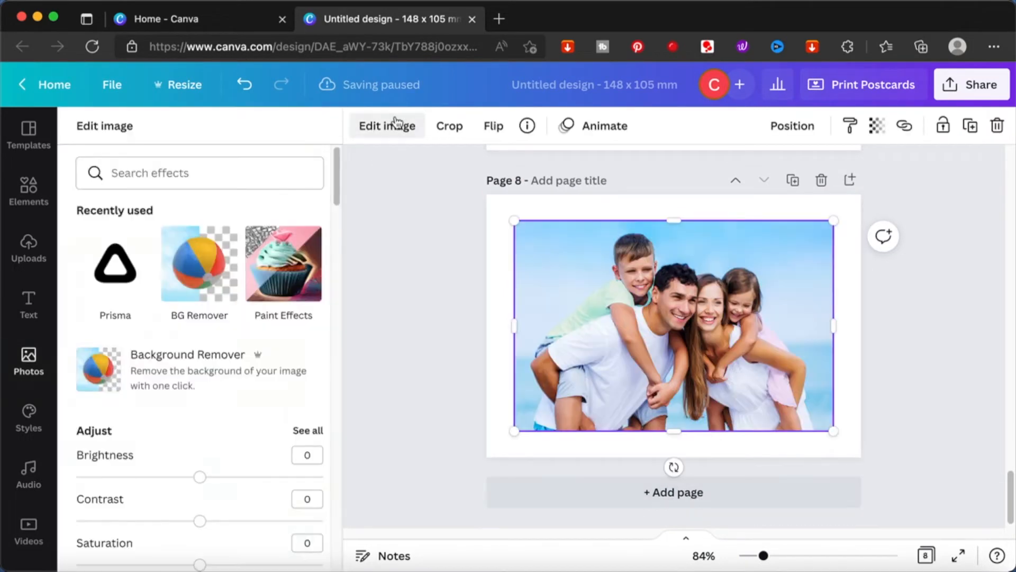
left_click(115, 265)
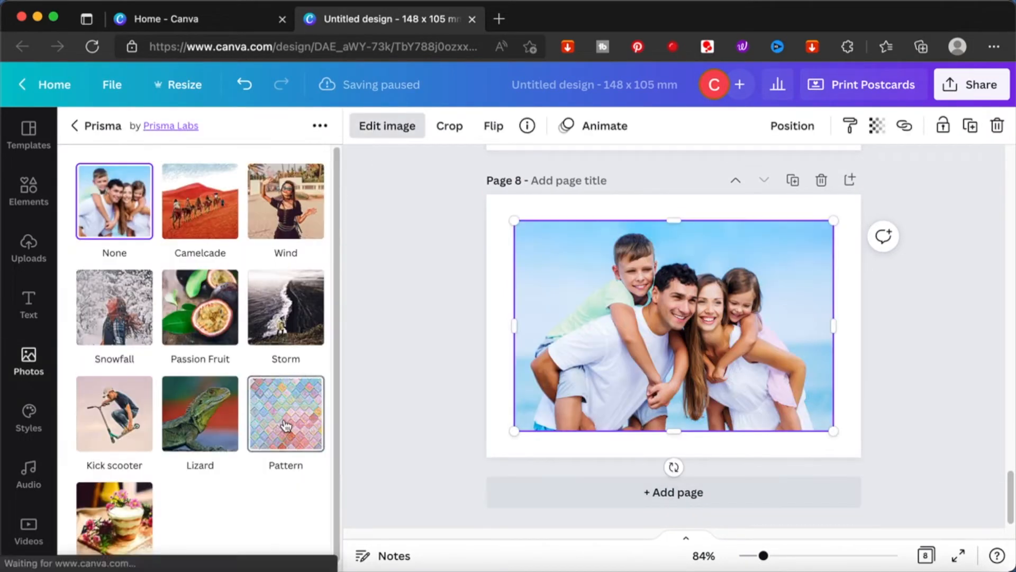
left_click(114, 310)
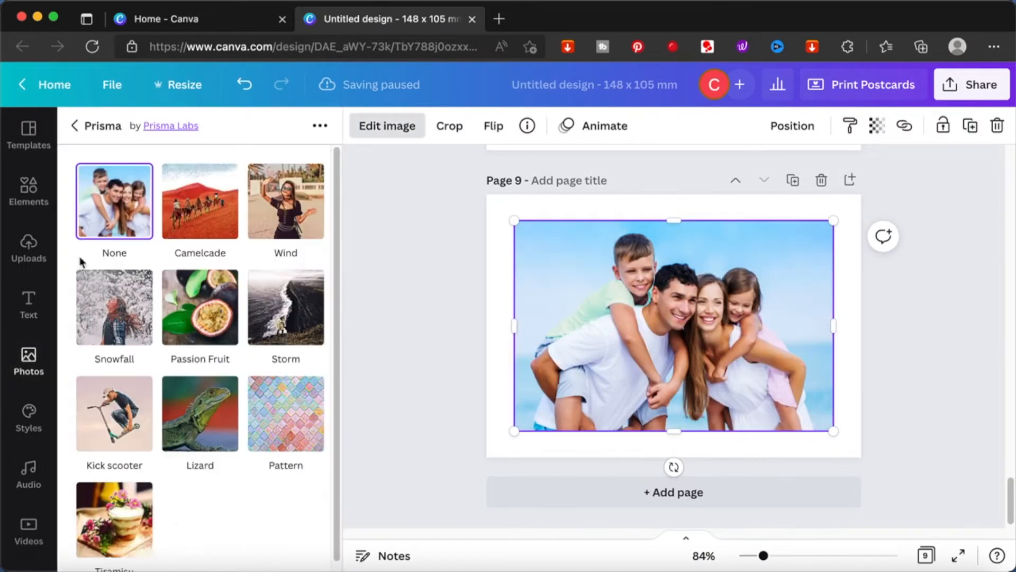
left_click(115, 497)
left_click(262, 543)
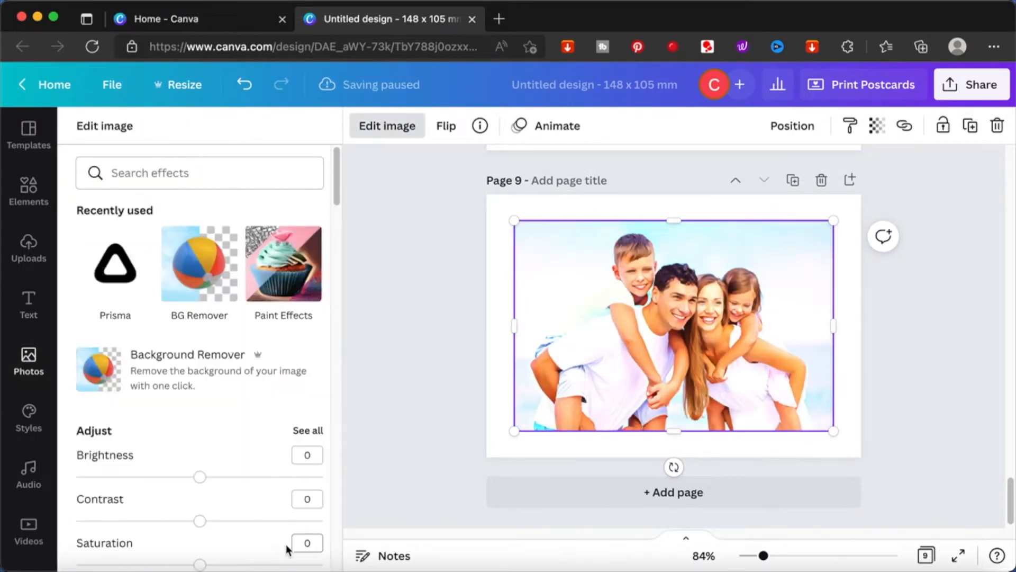
Step: Review all nine postcard pages in the page grid view and scroll through each page's effect
left_click(925, 556)
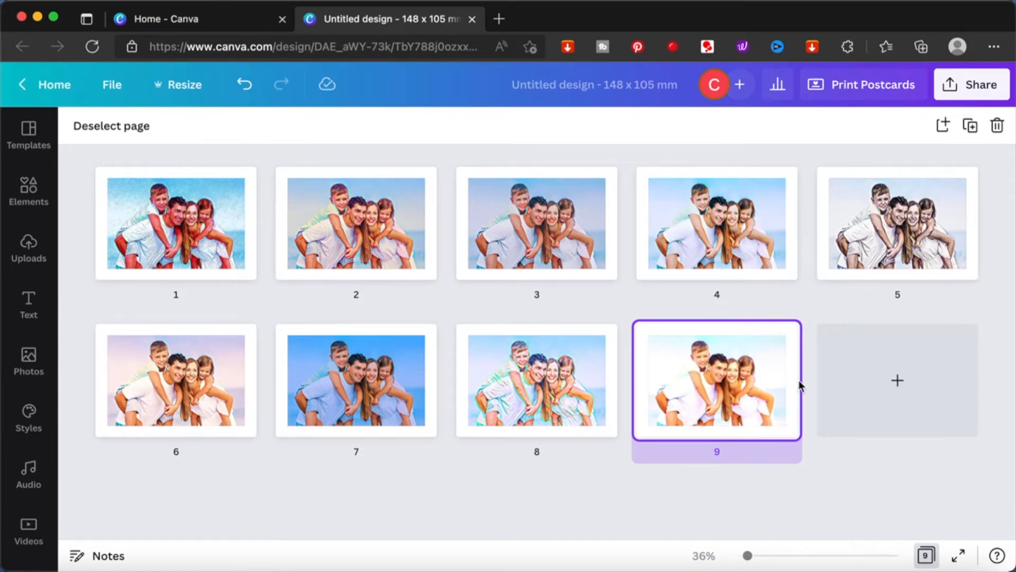
left_click(926, 555)
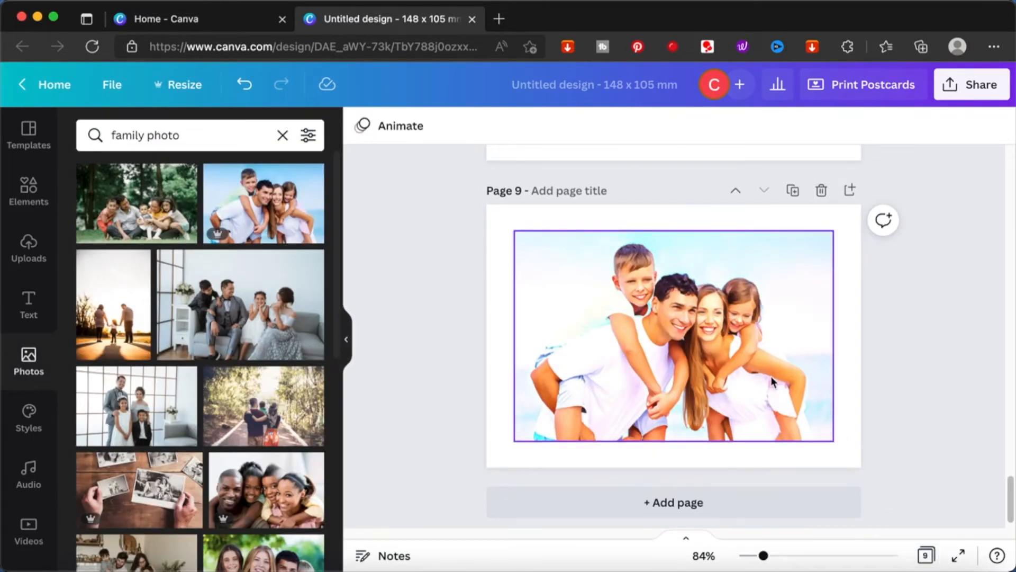
scroll(771, 377, "down", 1)
scroll(773, 381, "up", 15)
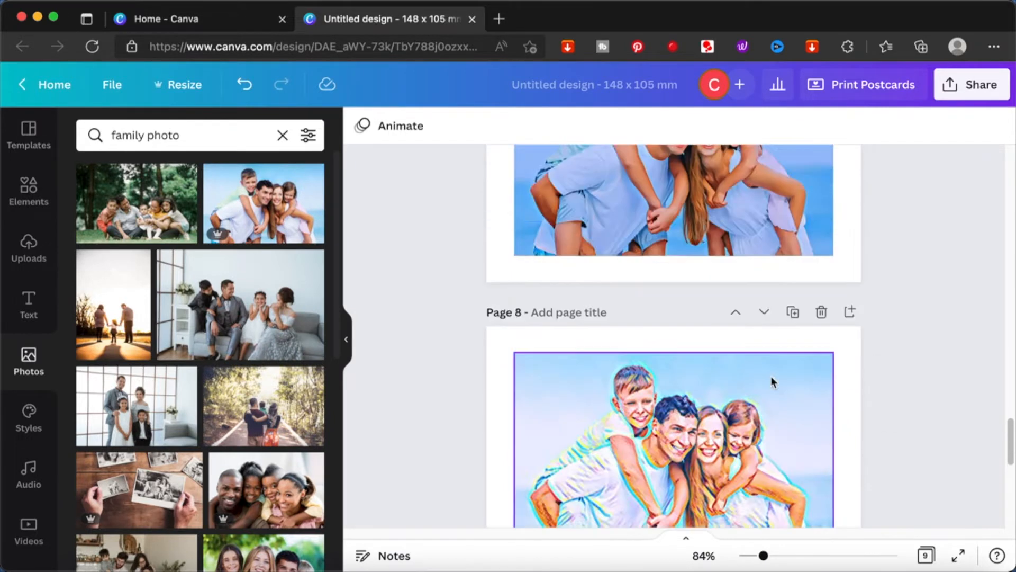
scroll(772, 381, "up", 6)
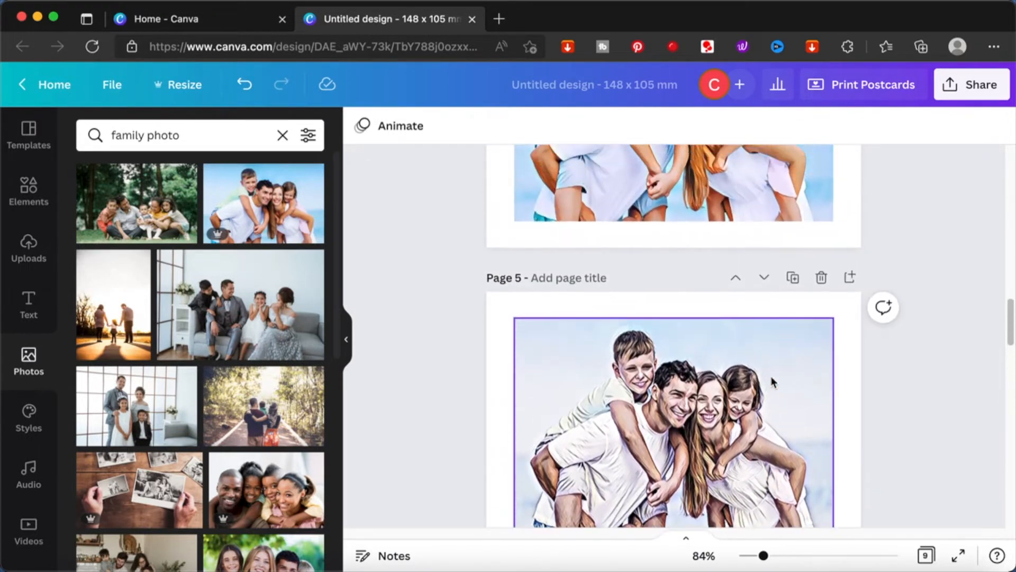
scroll(772, 382, "up", 8)
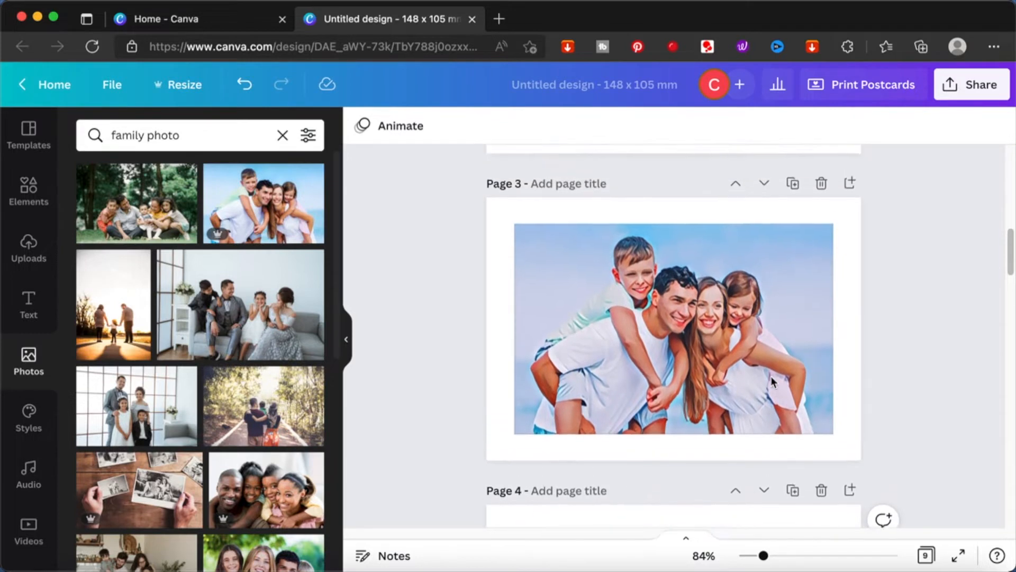
scroll(773, 391, "up", 3)
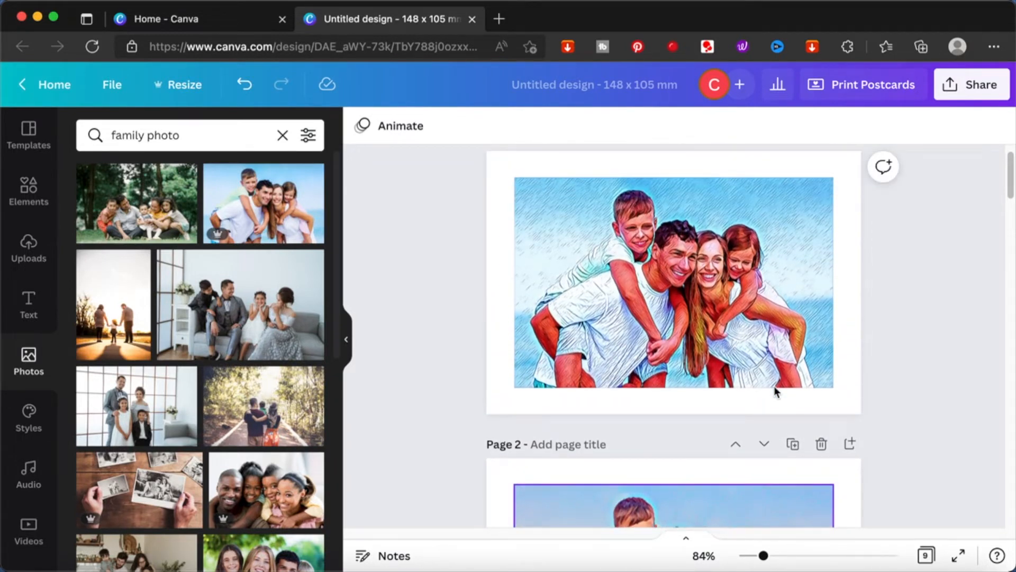
scroll(774, 392, "down", 20)
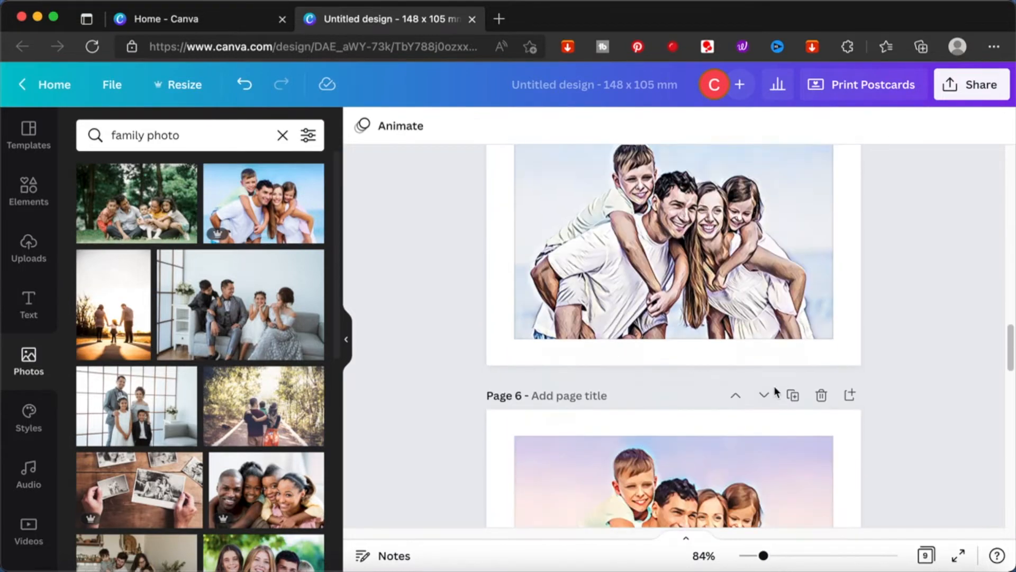
Step: Add page 10 with the beach family photo and apply the Paint Effects Mosaic style to it
left_click(660, 488)
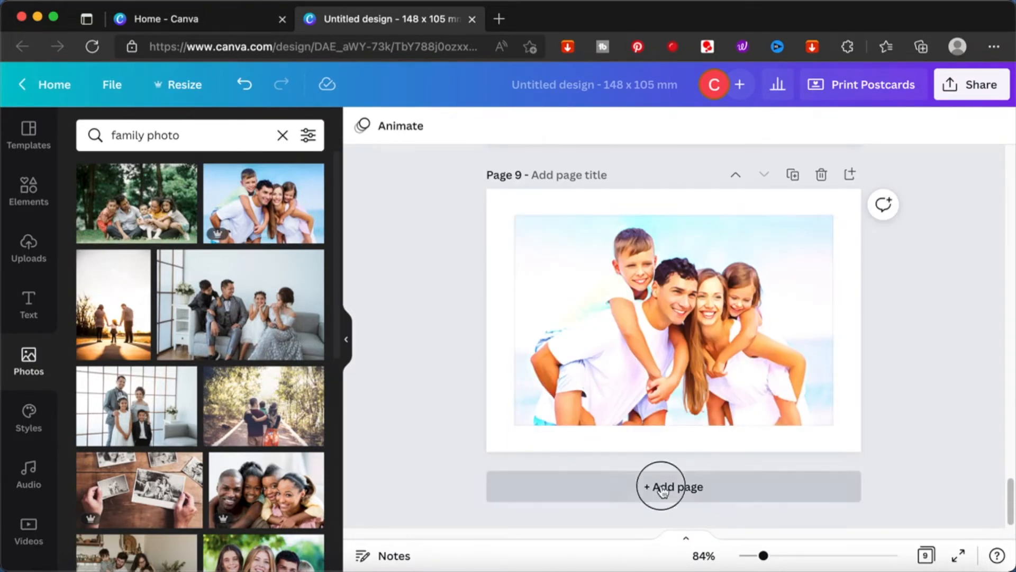
left_click(285, 228)
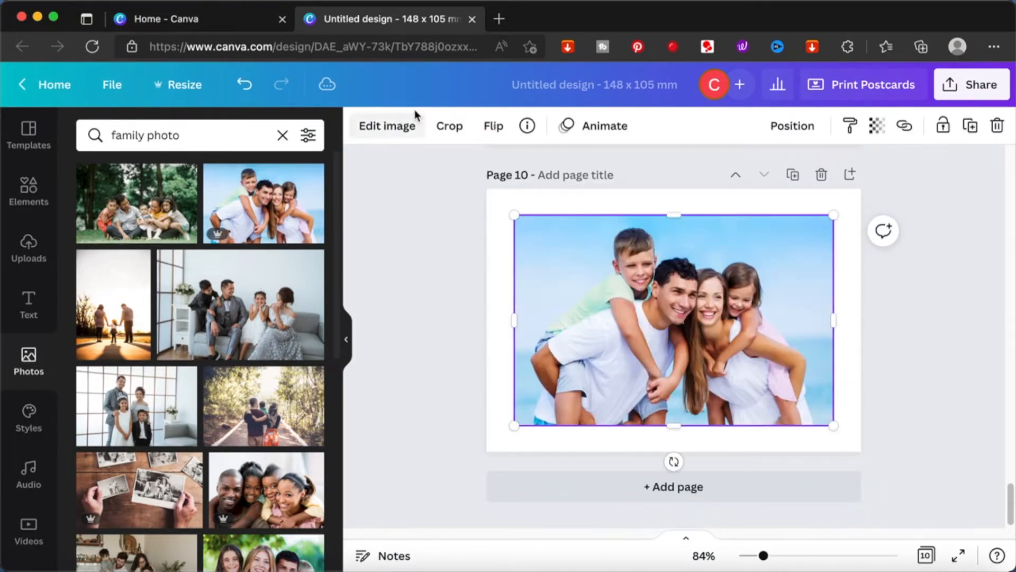
left_click(389, 125)
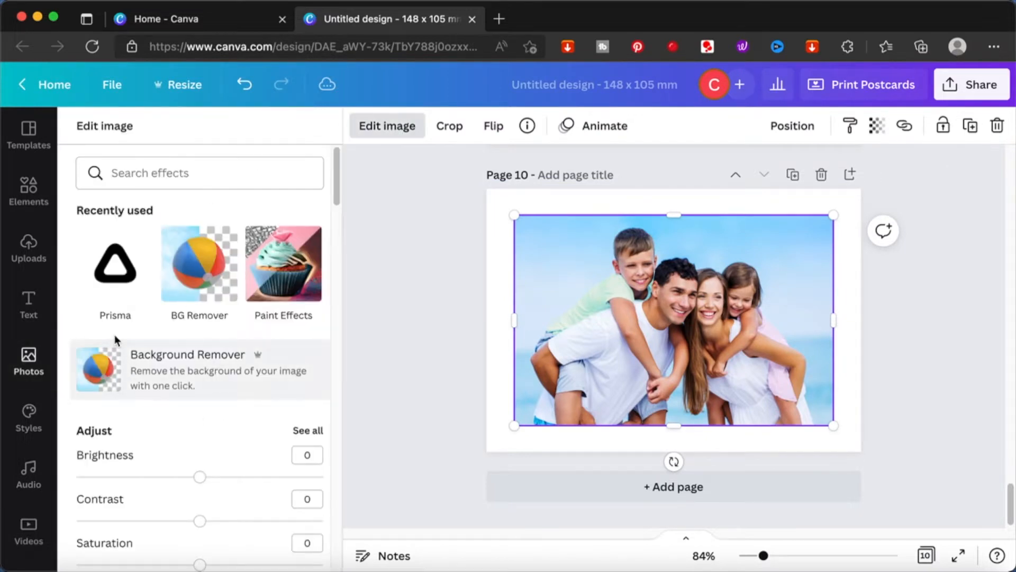
left_click(280, 281)
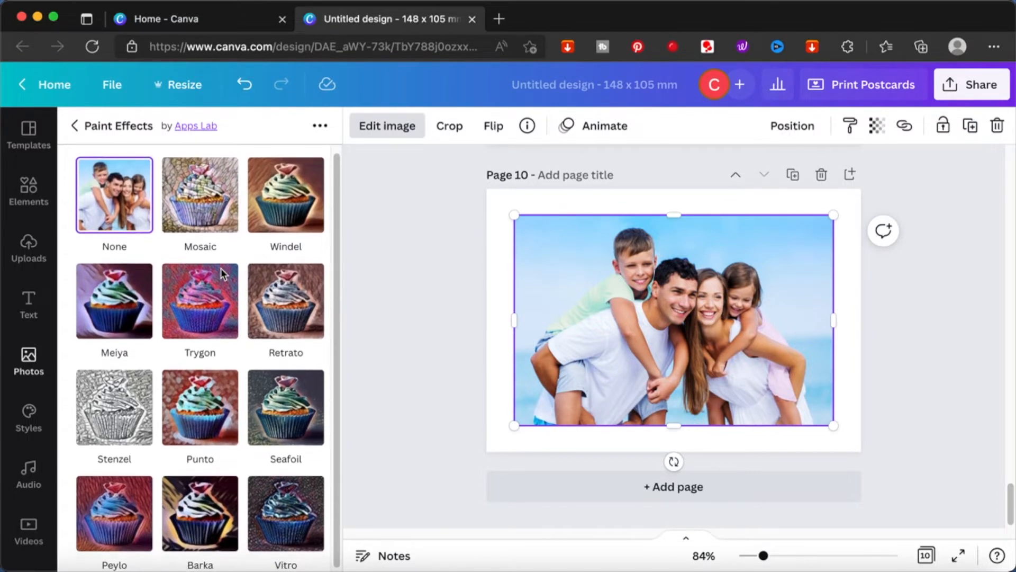
left_click(210, 212)
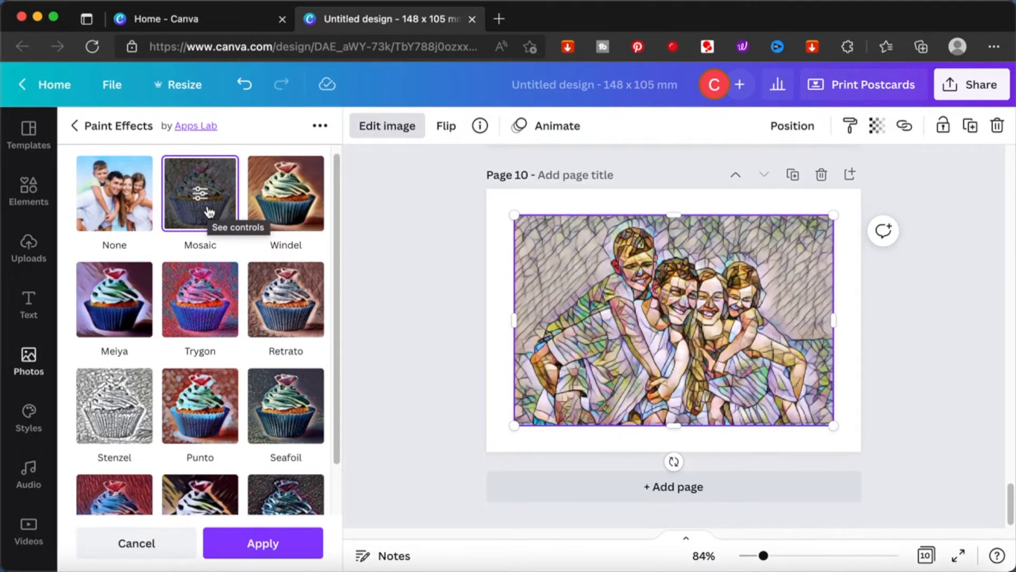
Step: Try Mosaic intensity 0.81 with Low and High strengths, then reset the controls and apply the effect
left_click(209, 211)
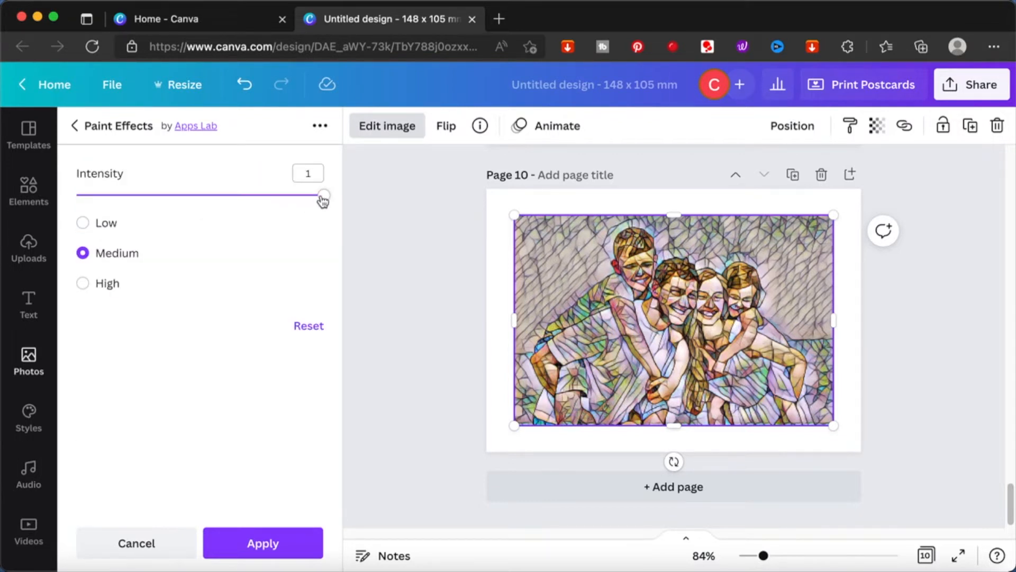
left_click_drag(323, 195, 281, 253)
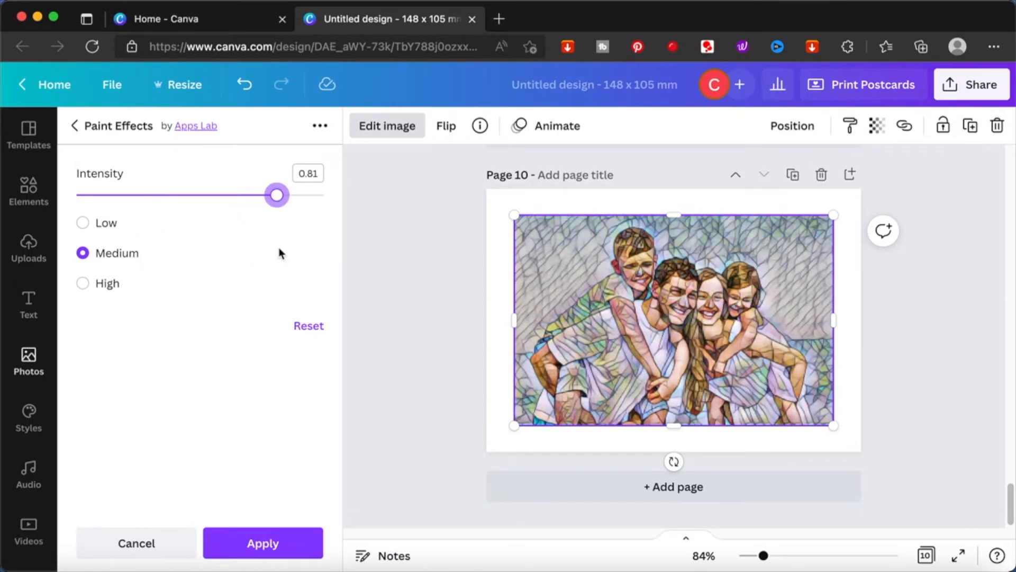
left_click(102, 224)
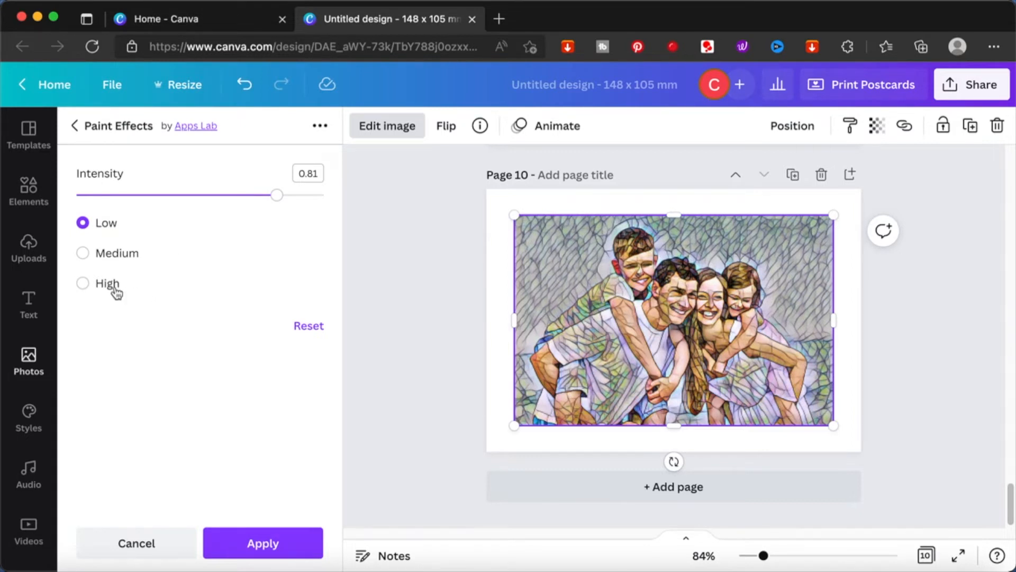
left_click(106, 285)
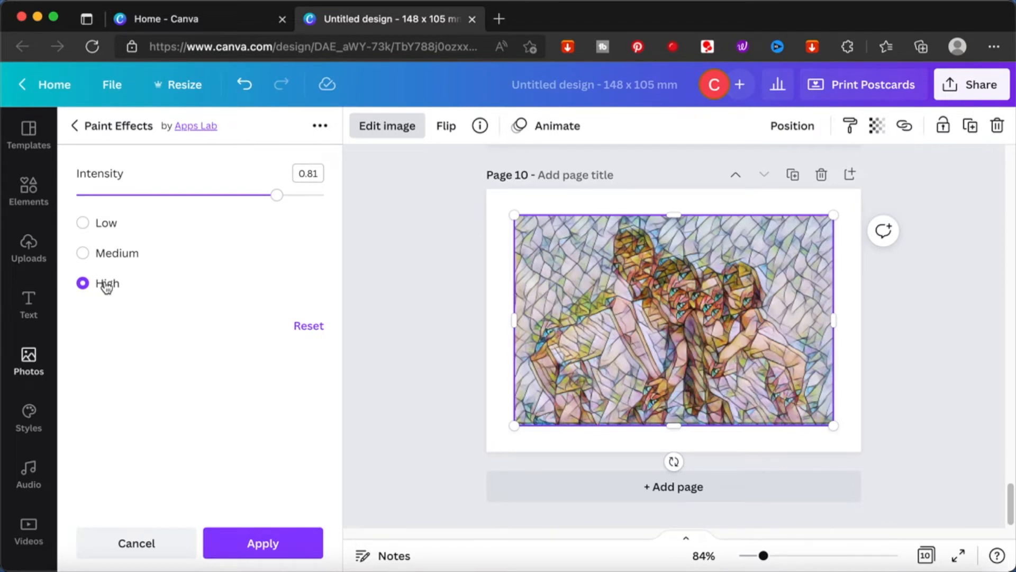
left_click(320, 327)
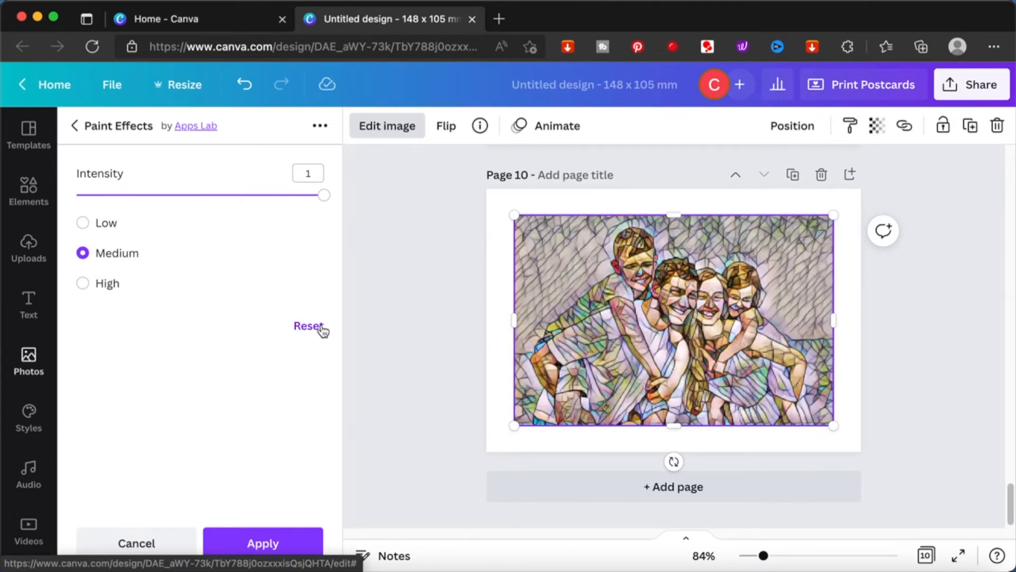
left_click(290, 536)
Step: Add page 11 with the beach family photo and apply the Paint Effects Windel style
left_click(650, 488)
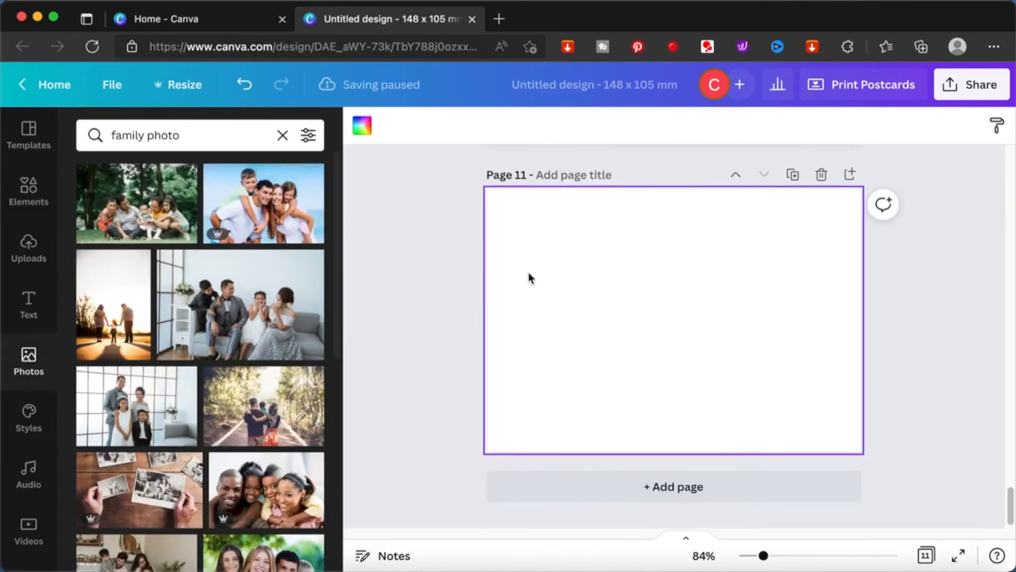
left_click(317, 167)
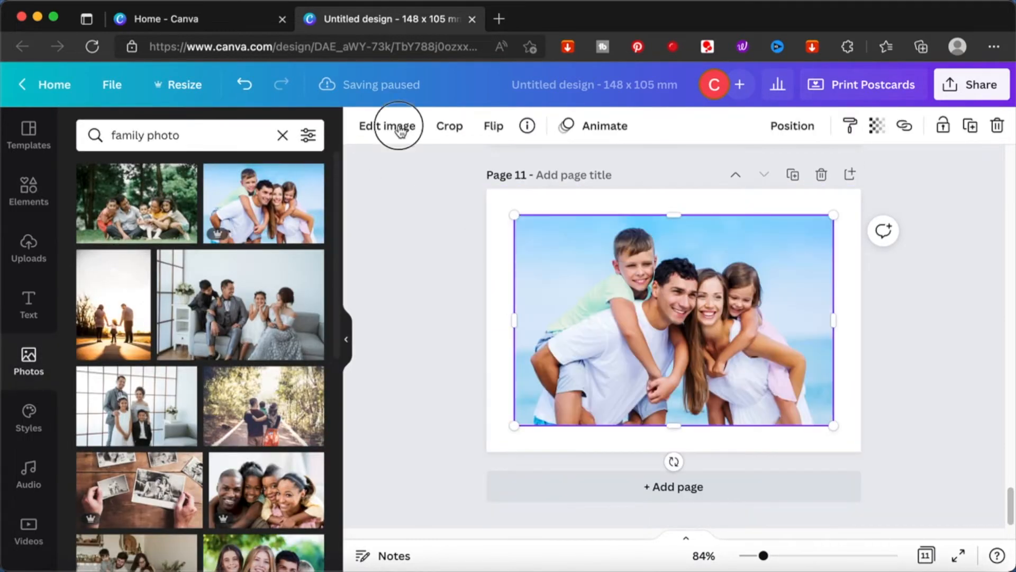
left_click(396, 129)
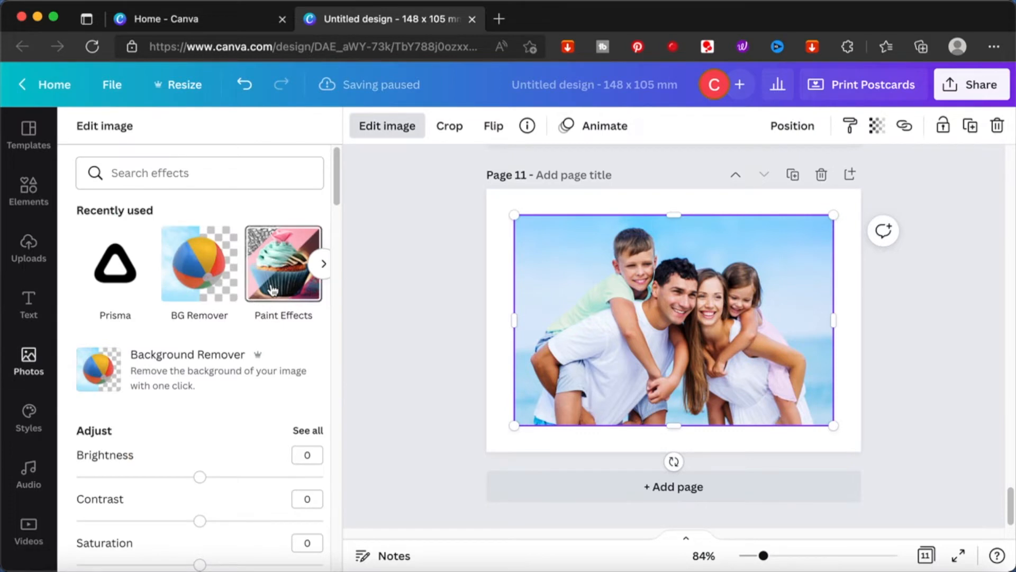
left_click(255, 270)
left_click(291, 220)
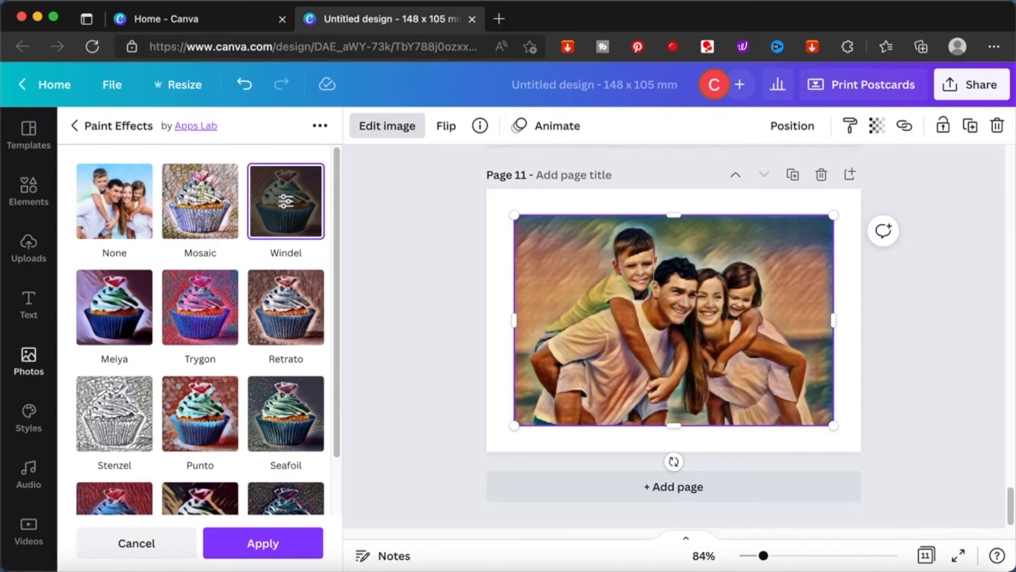
left_click(272, 546)
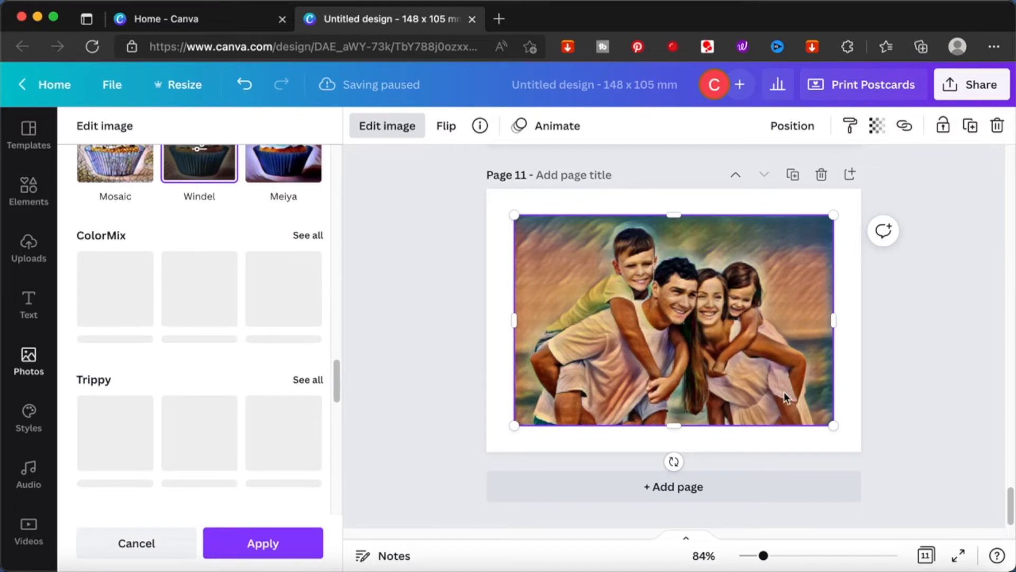
Step: Set the Windel-styled photo as the background of page 11
right_click(780, 389)
left_click(732, 506)
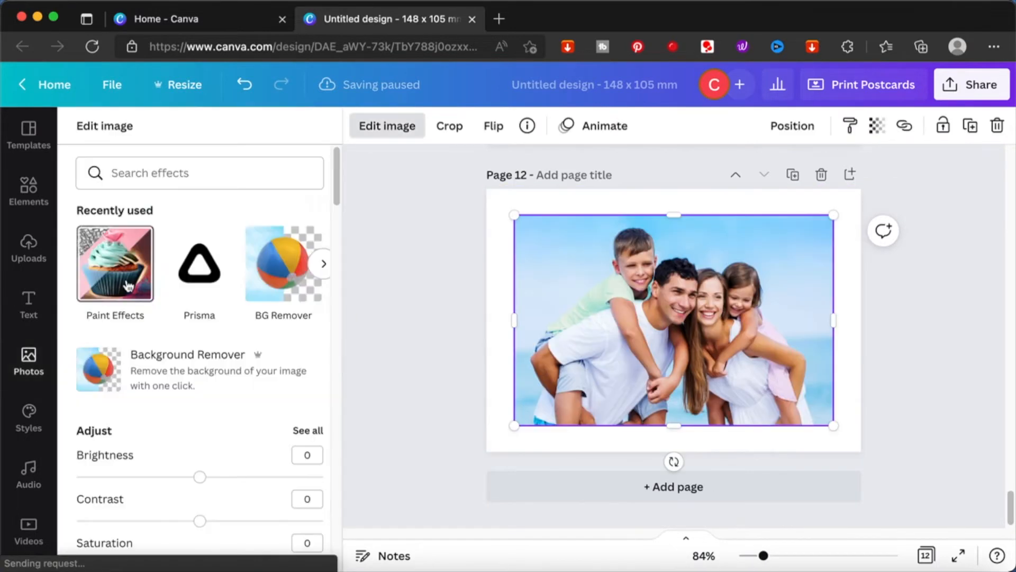
Step: Add pages 12 and 13 with the beach family photo, preview several Paint Effects styles and apply Seafoil
left_click(128, 286)
left_click(122, 312)
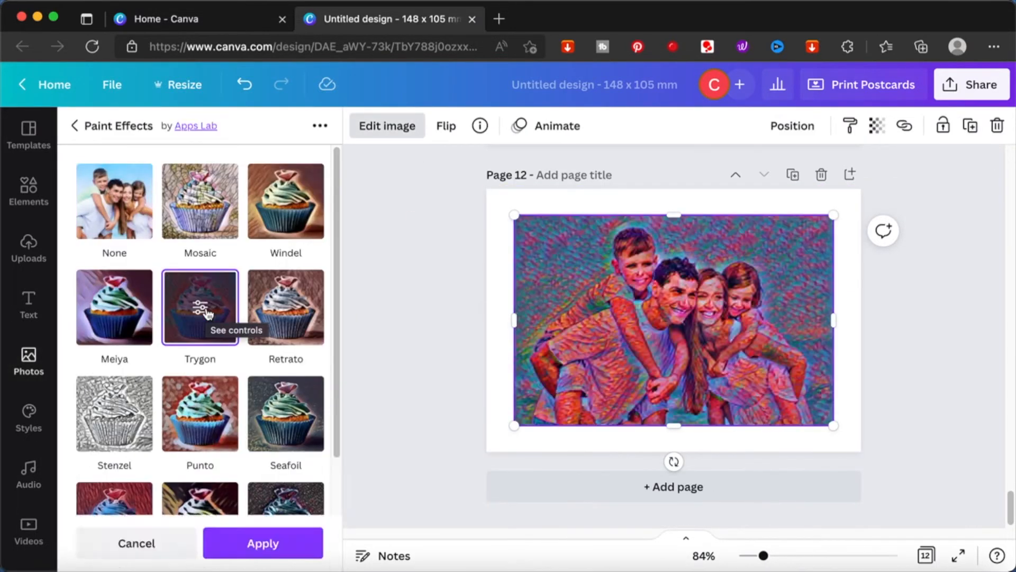
left_click(257, 318)
left_click(128, 408)
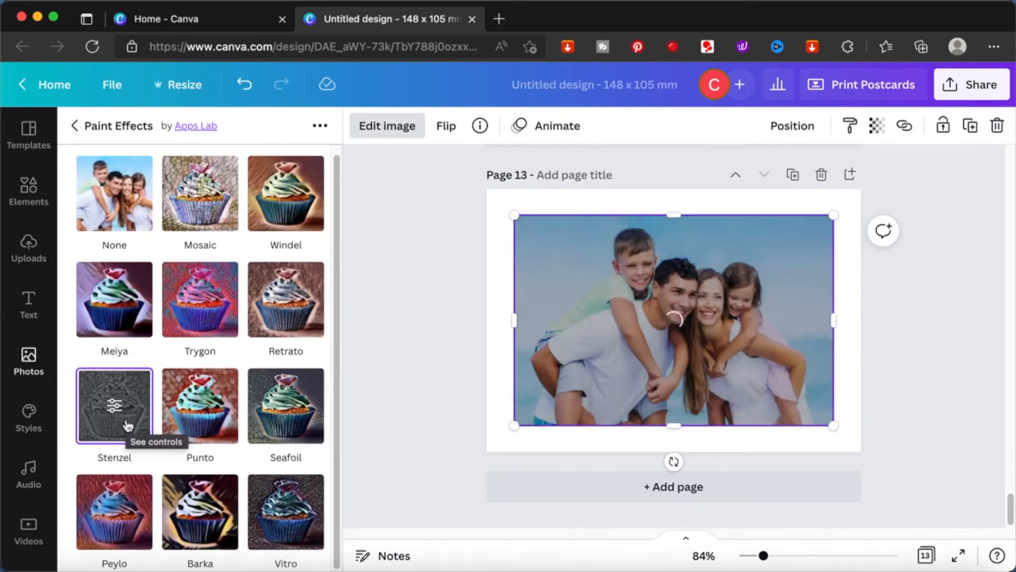
left_click(206, 432)
left_click(283, 426)
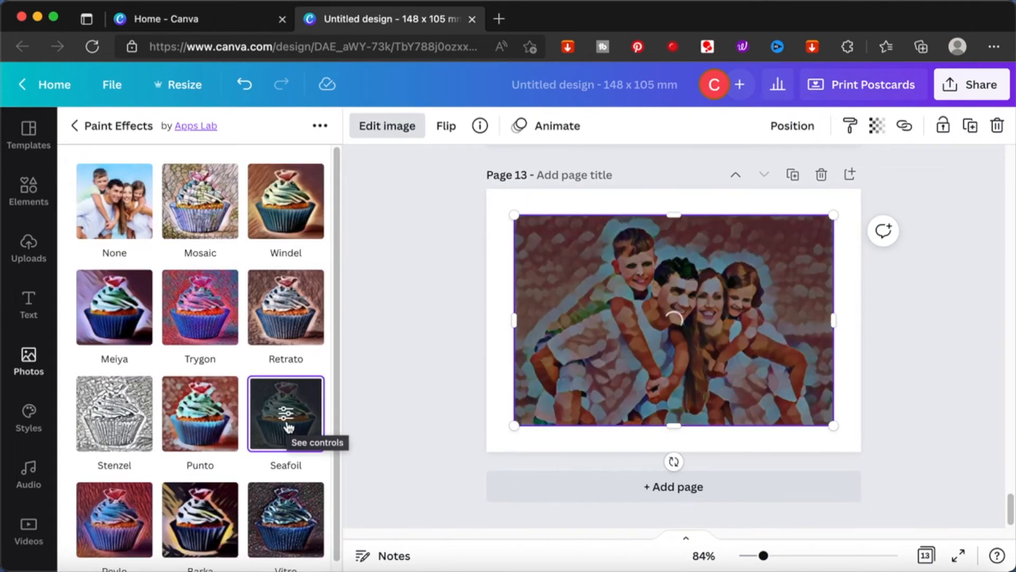
left_click(114, 498)
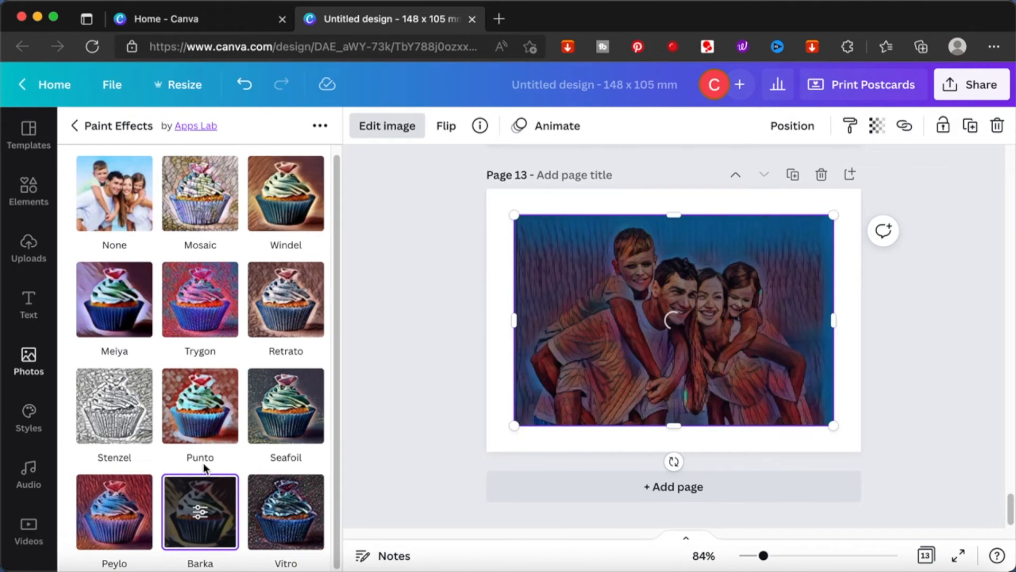
left_click(203, 476)
left_click(284, 448)
left_click(261, 545)
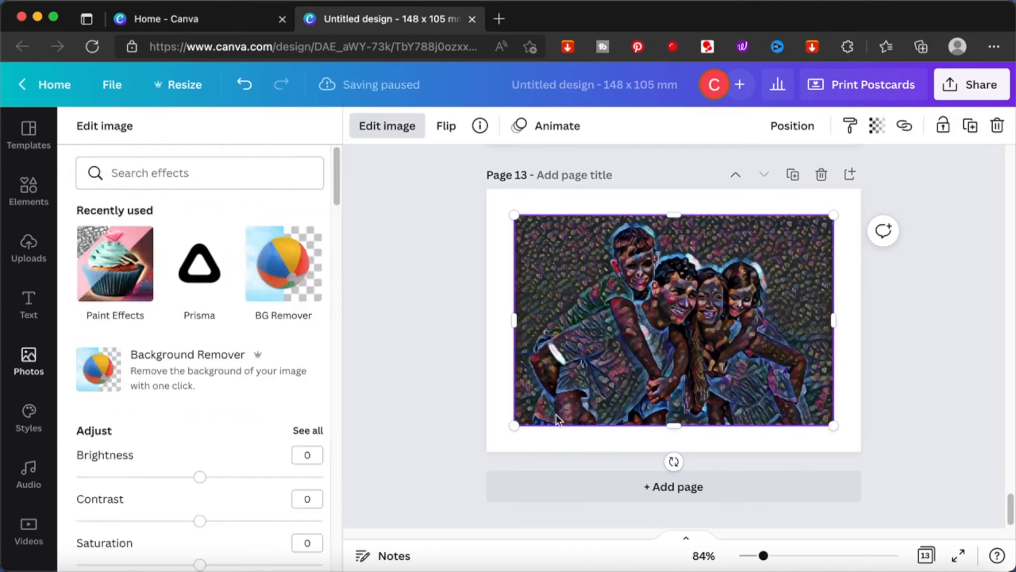
Step: Preview the Paint Effects Windel style on the photo of page 1
scroll(556, 414, "up", 15)
scroll(562, 377, "up", 10)
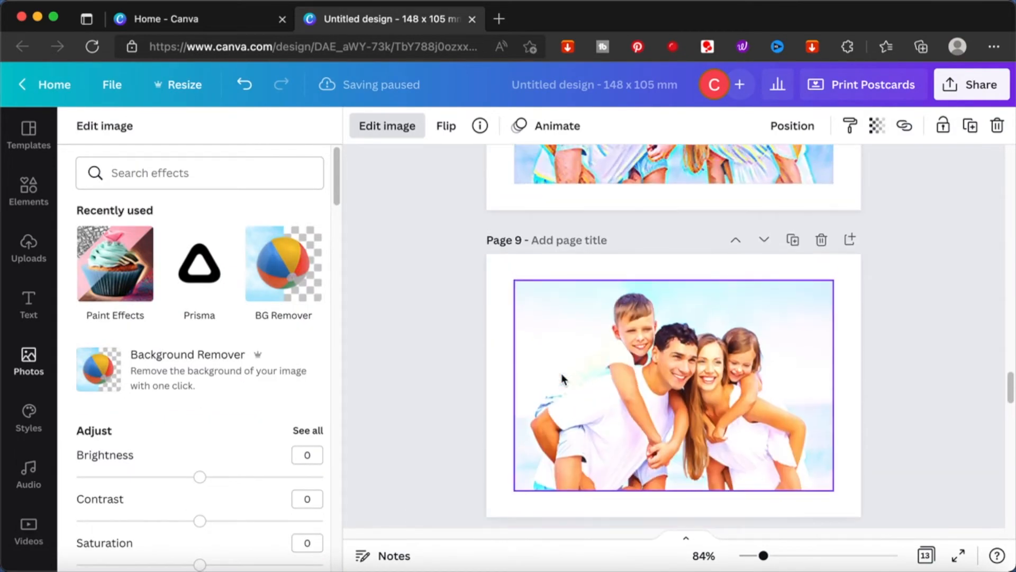
scroll(562, 377, "up", 15)
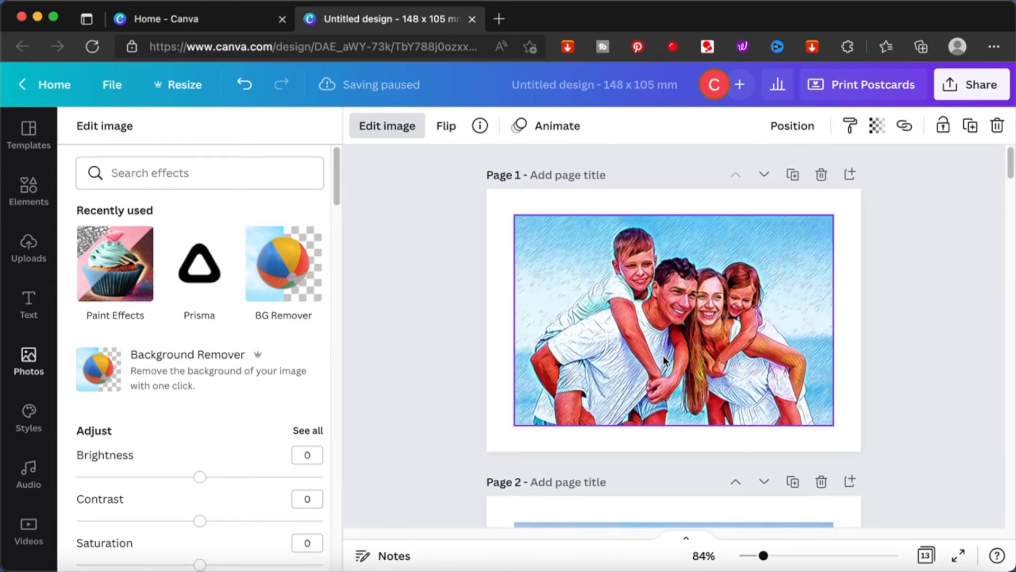
left_click(642, 274)
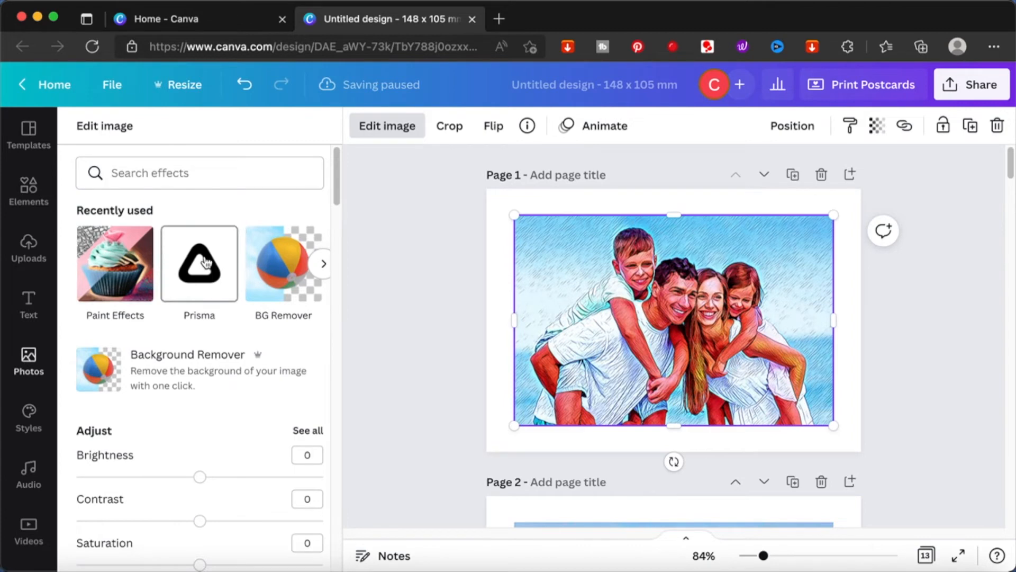
left_click(97, 263)
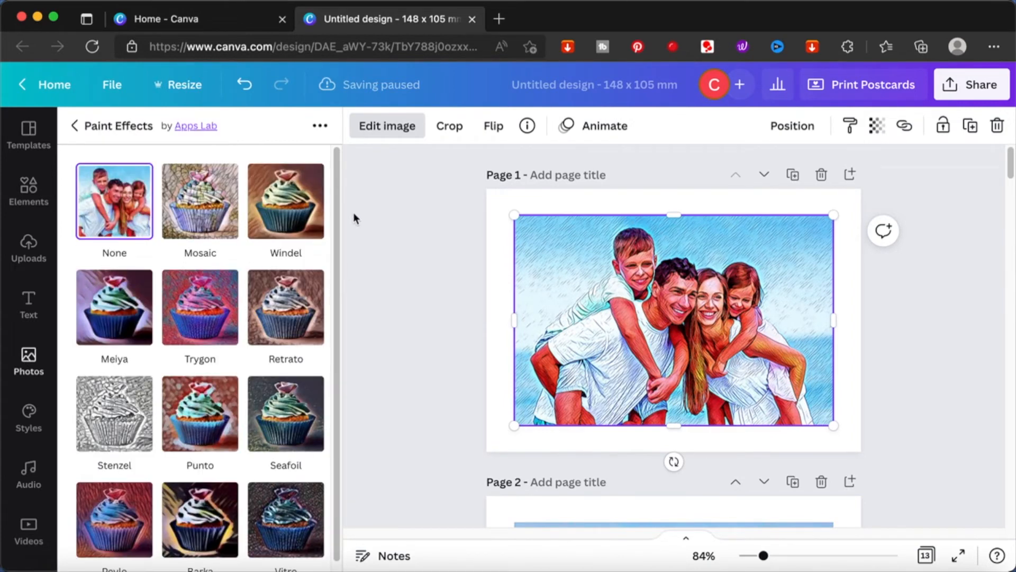
left_click(297, 208)
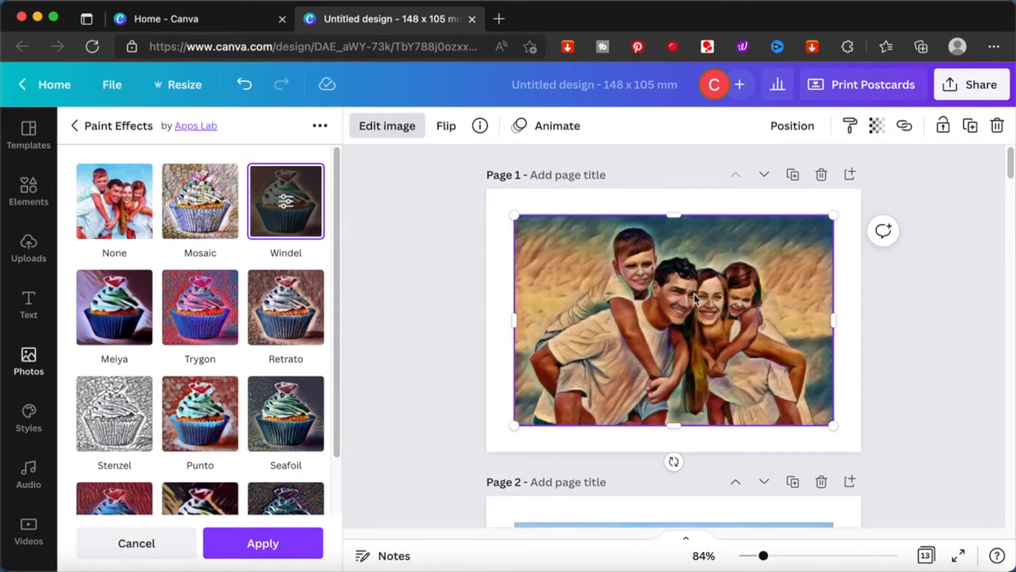
Step: Move the Windel-styled page 11 up repeatedly until it becomes page 2
scroll(700, 294, "down", 10)
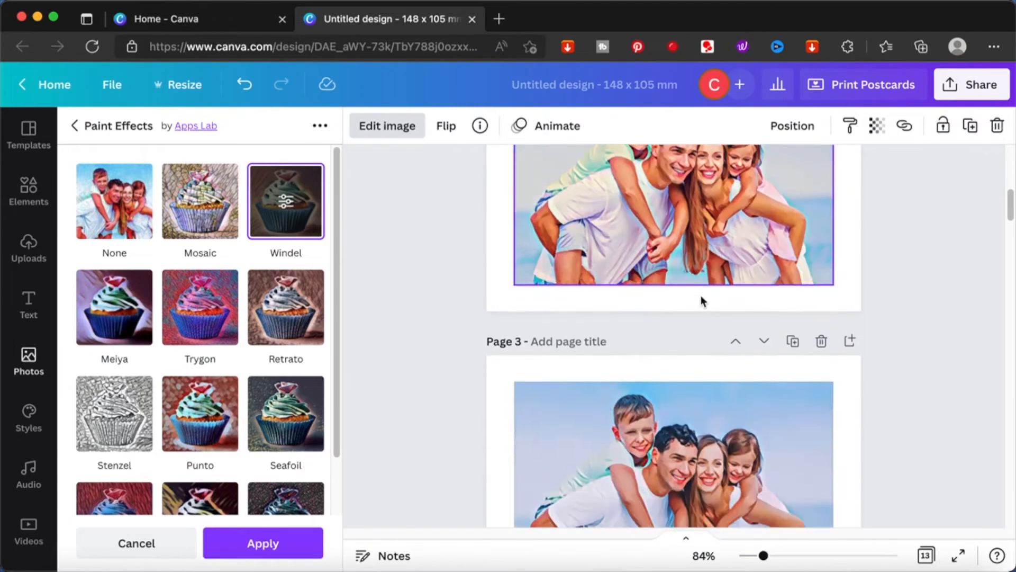
scroll(701, 296, "down", 15)
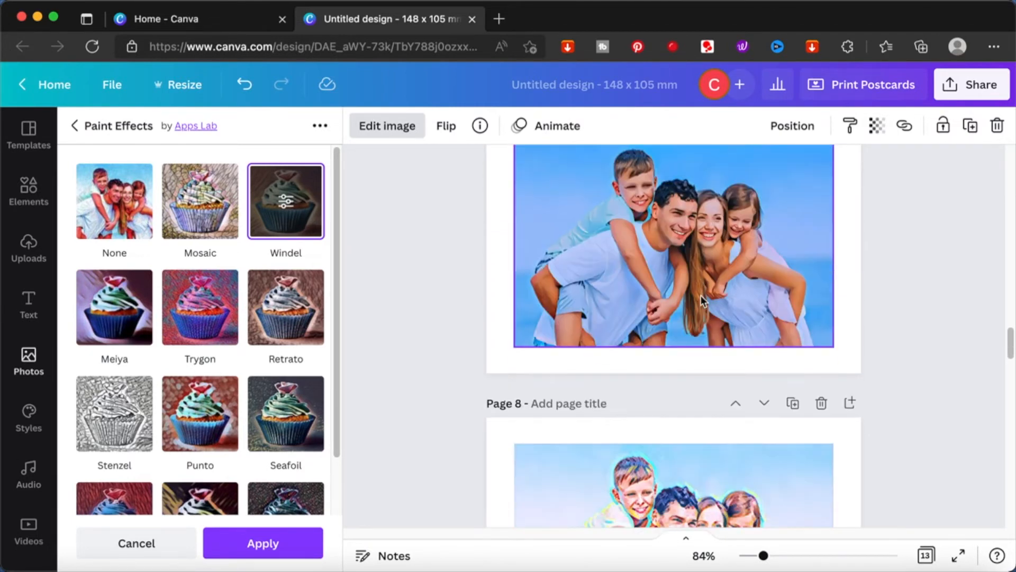
scroll(700, 294, "down", 12)
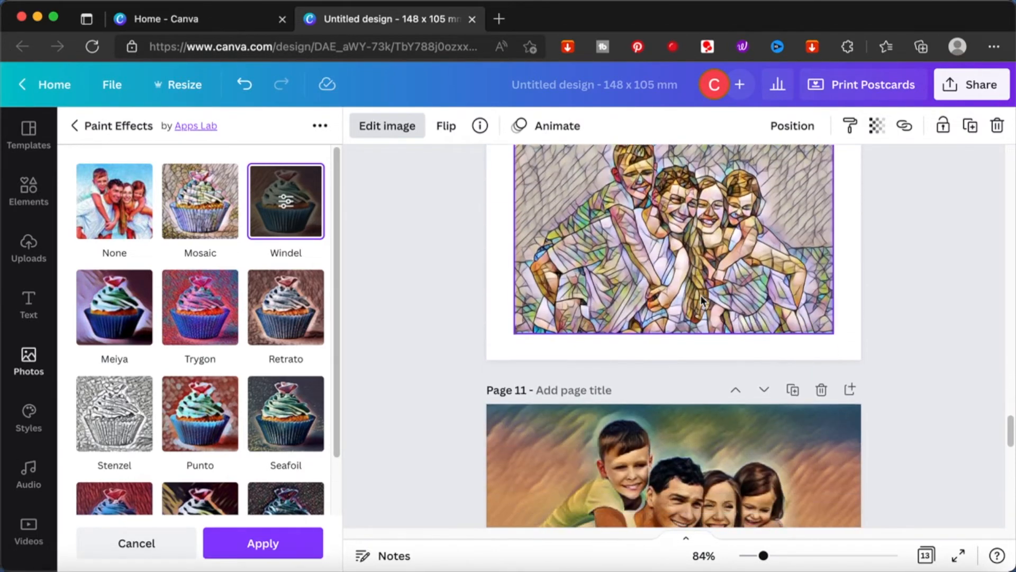
scroll(700, 294, "down", 2)
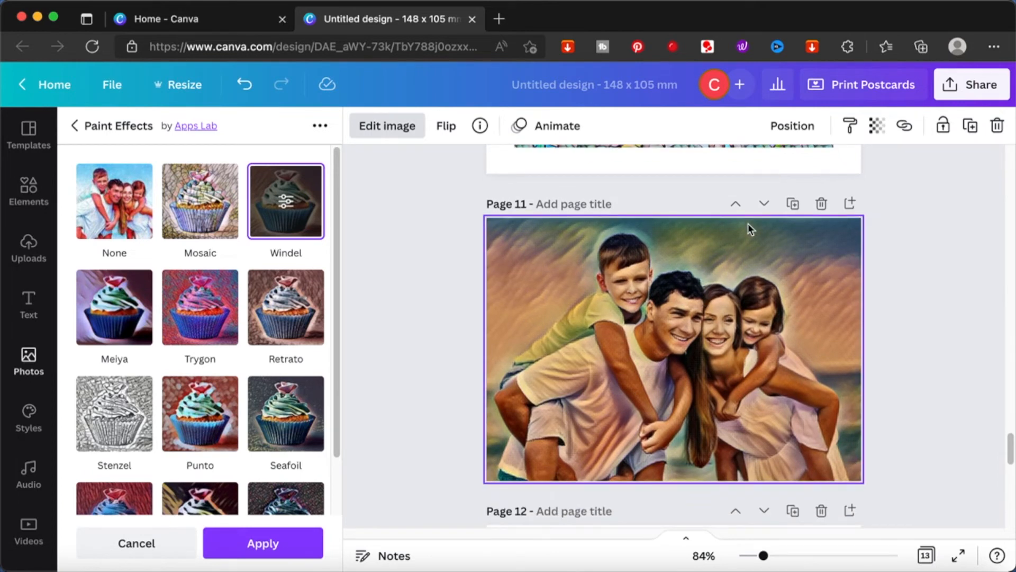
left_click(734, 268)
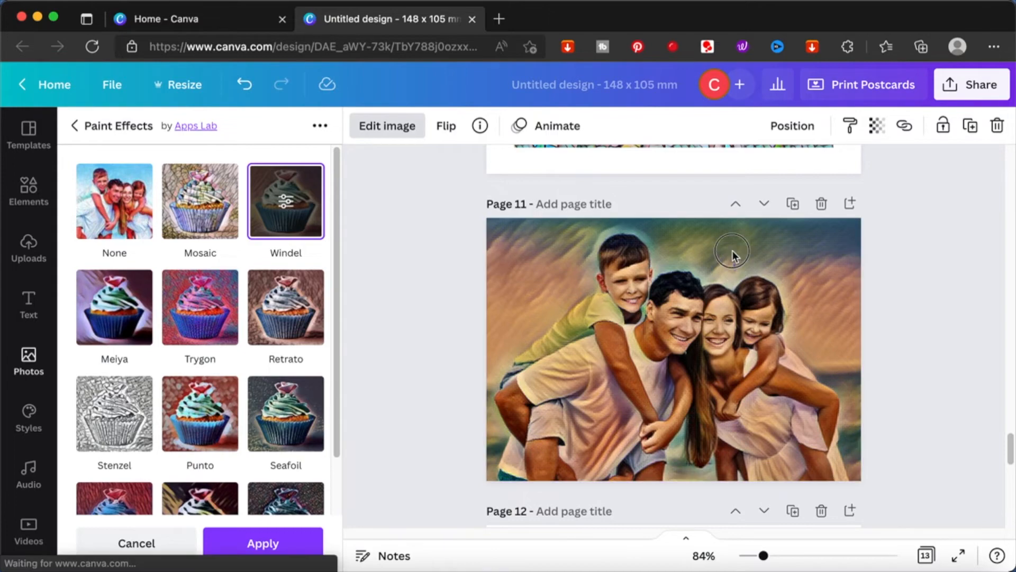
left_click(737, 205)
left_click(737, 205)
left_click(737, 204)
left_click(737, 205)
left_click(737, 204)
left_click(736, 204)
left_click(735, 205)
left_click(736, 204)
left_click(737, 205)
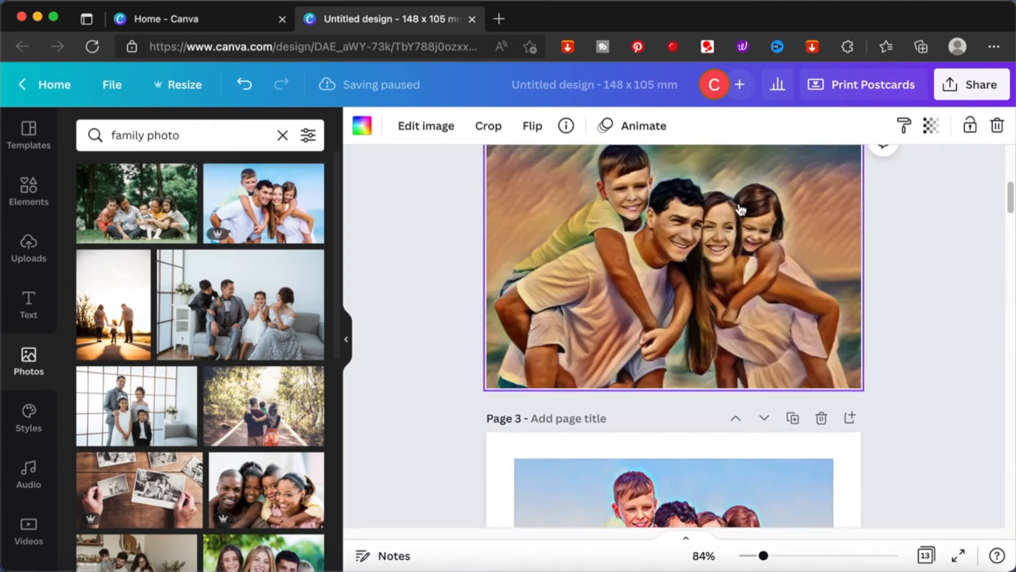
Step: Set the photo on page 1 as the page background
scroll(858, 288, "up", 2)
scroll(859, 286, "up", 3)
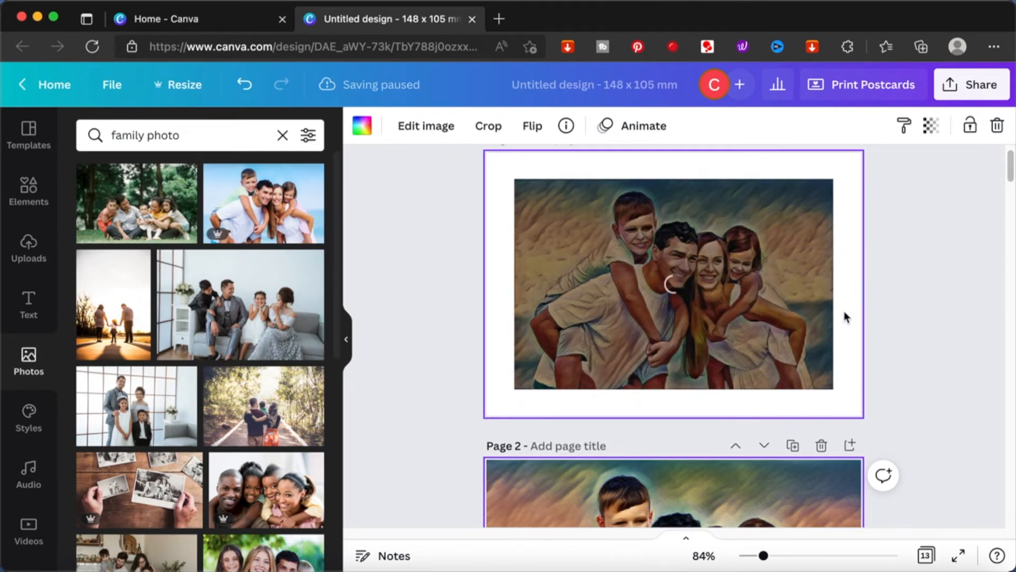
right_click(786, 303)
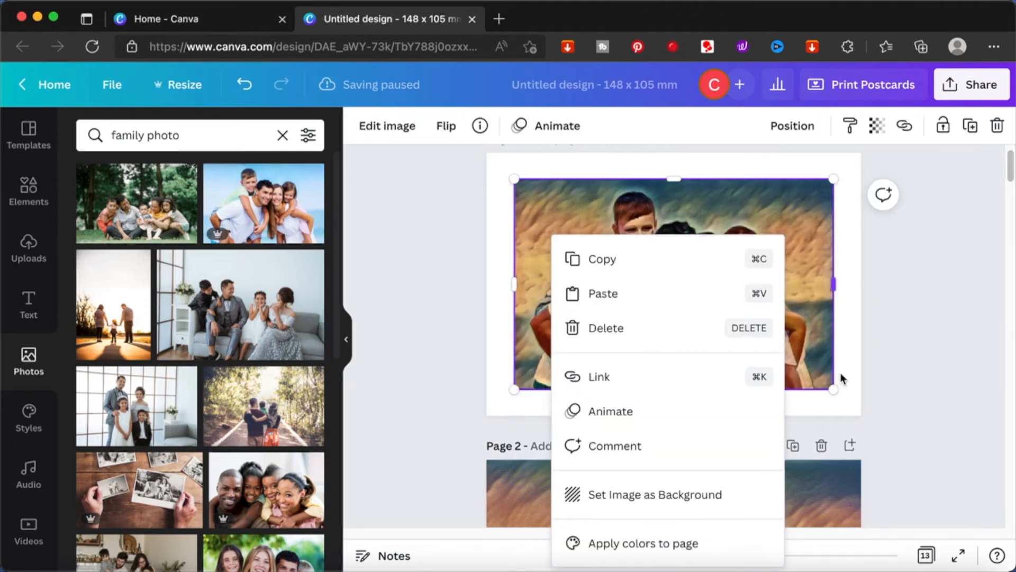
left_click(758, 496)
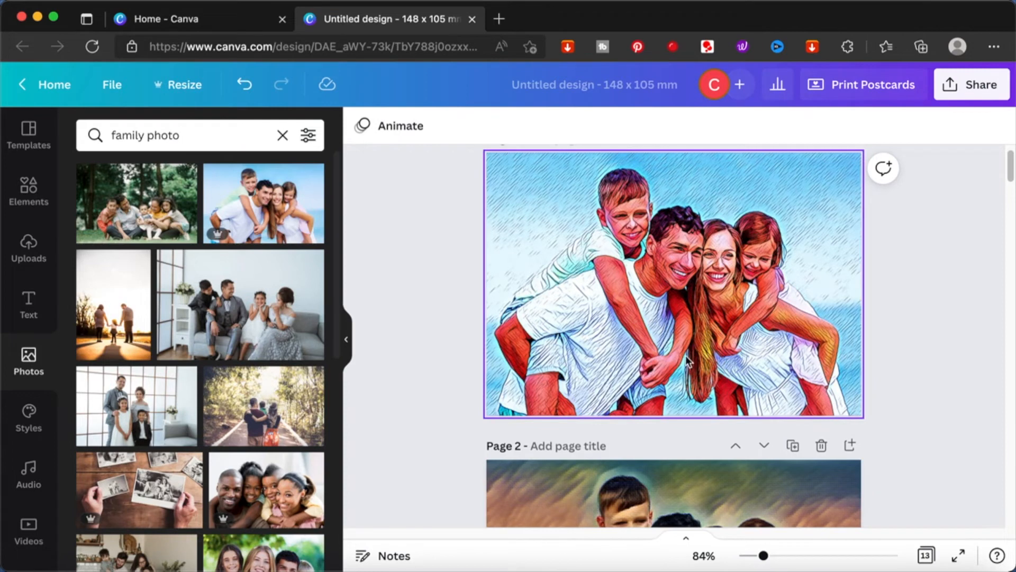
Step: Apply the Paint Effects Windel style to the page 1 background photo
left_click(601, 288)
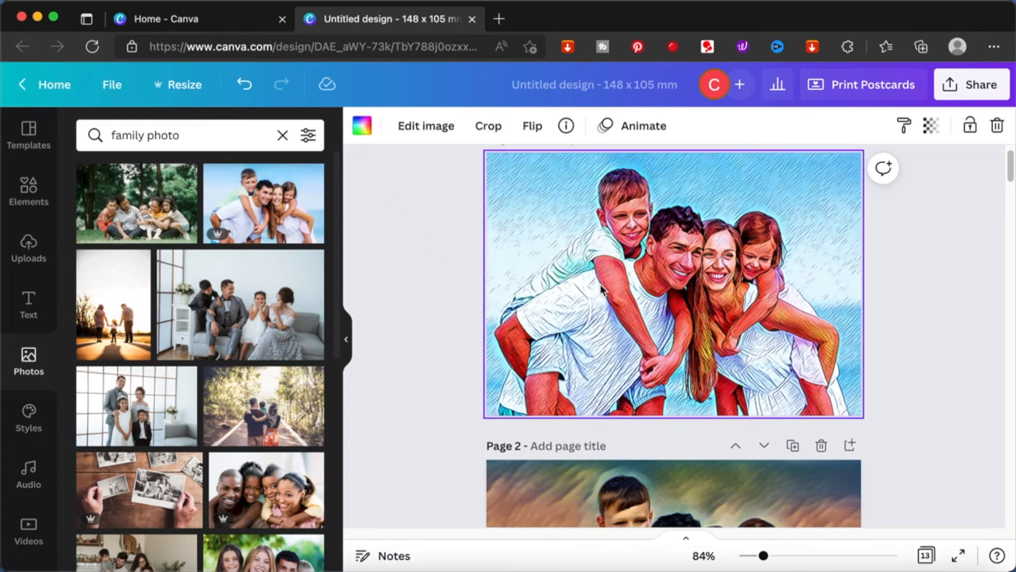
left_click(429, 139)
left_click(104, 285)
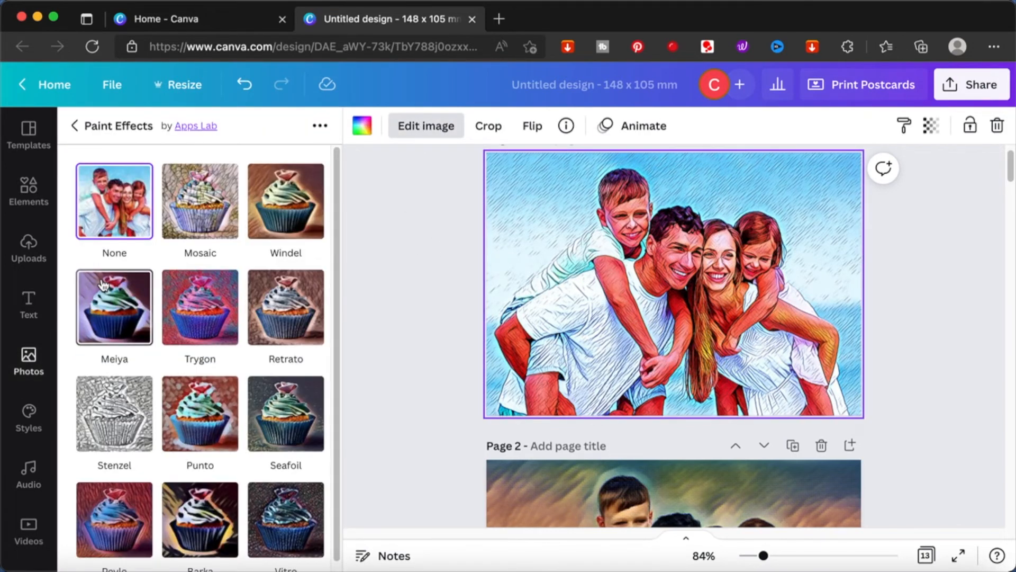
left_click(286, 201)
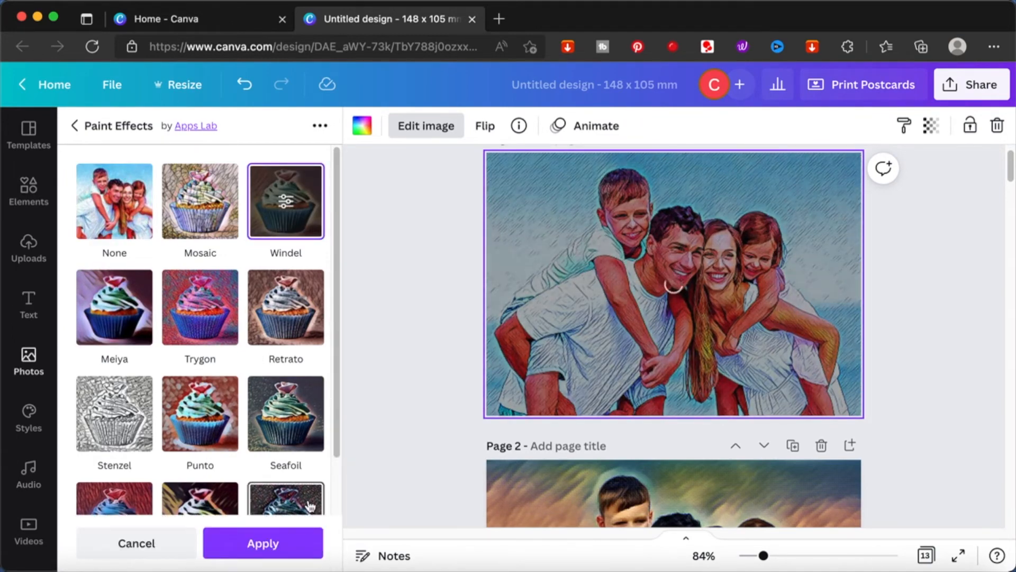
left_click(291, 545)
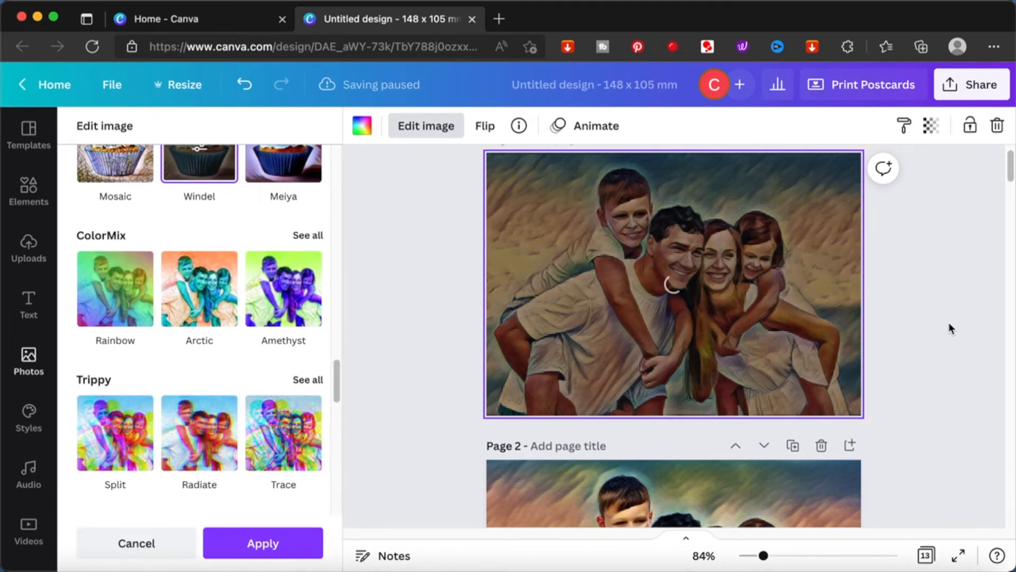
left_click(261, 545)
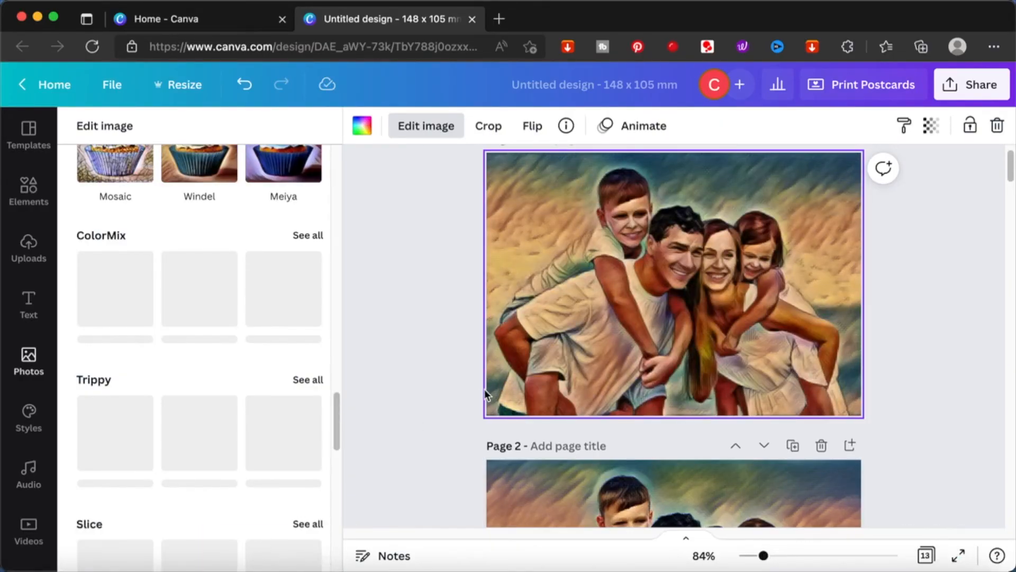
Step: Review all pages of the design in the page grid view
left_click(926, 555)
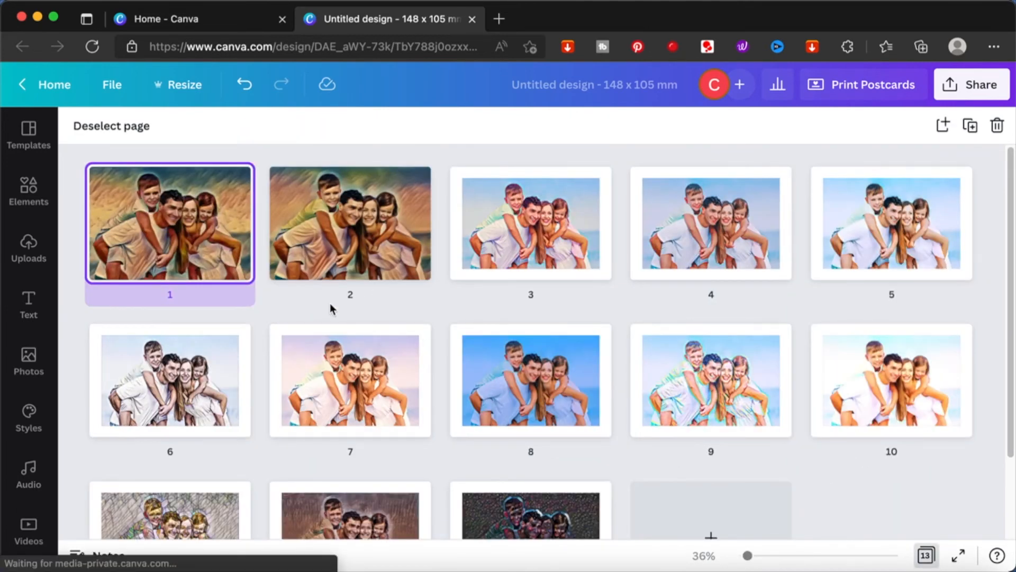
scroll(331, 304, "up", 5)
scroll(330, 305, "left", 2)
scroll(330, 305, "up", 1)
scroll(330, 304, "up", 1)
scroll(331, 310, "up", 5)
scroll(332, 309, "up", 2)
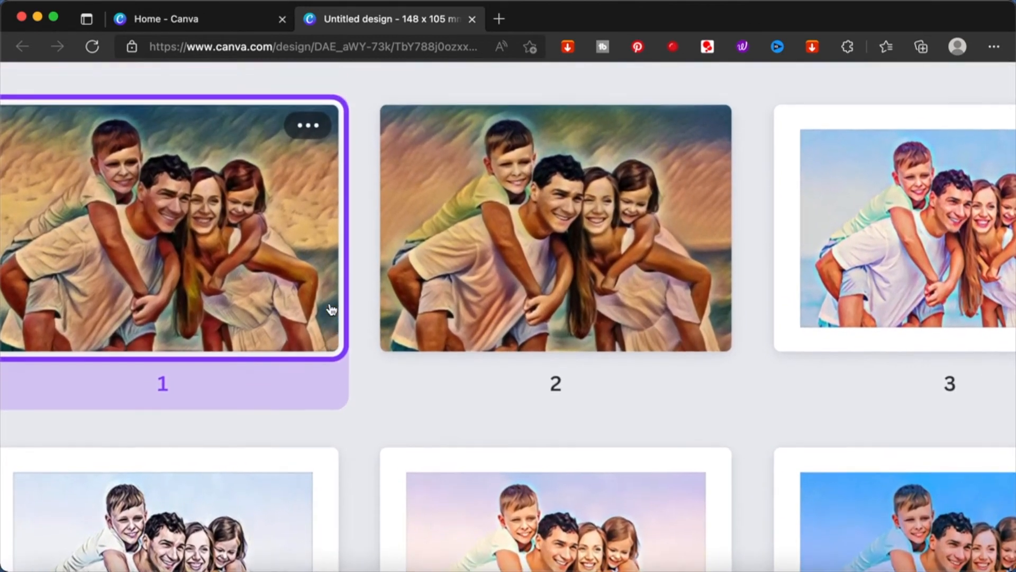
scroll(331, 310, "left", 1)
scroll(332, 309, "left", 1)
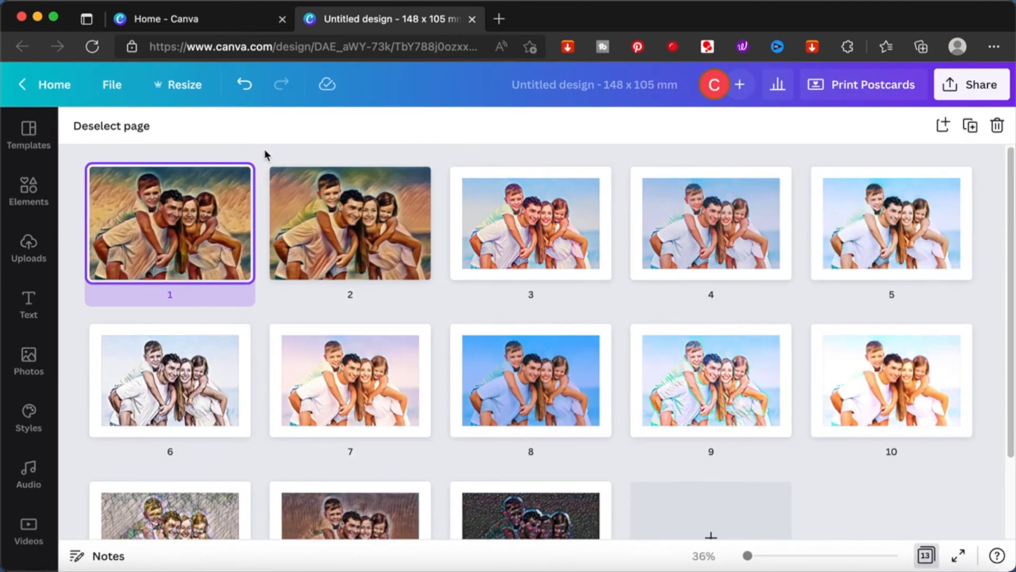
left_click(925, 555)
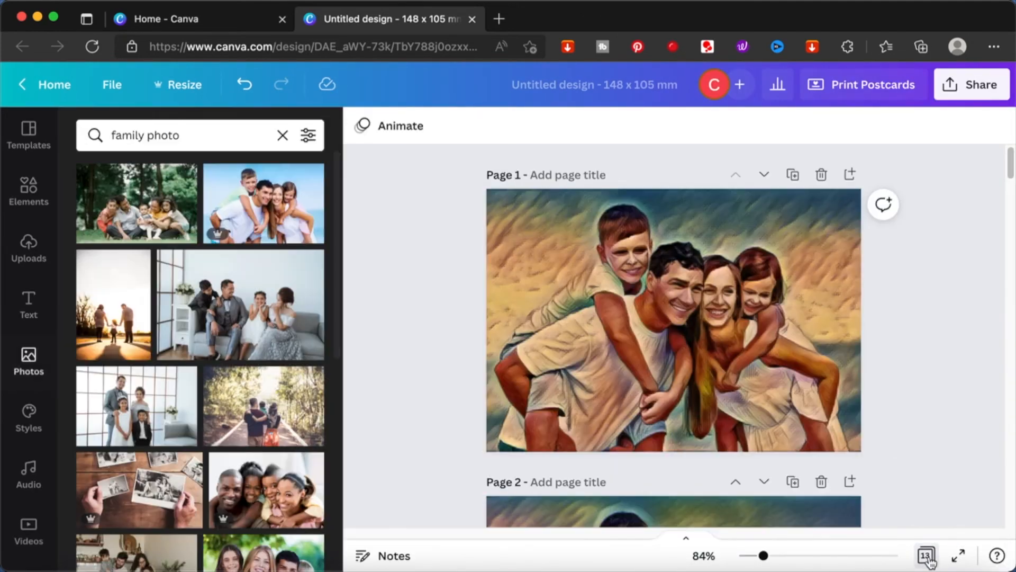
Step: Duplicate page 2 with its Windel-styled photo
scroll(738, 357, "down", 5)
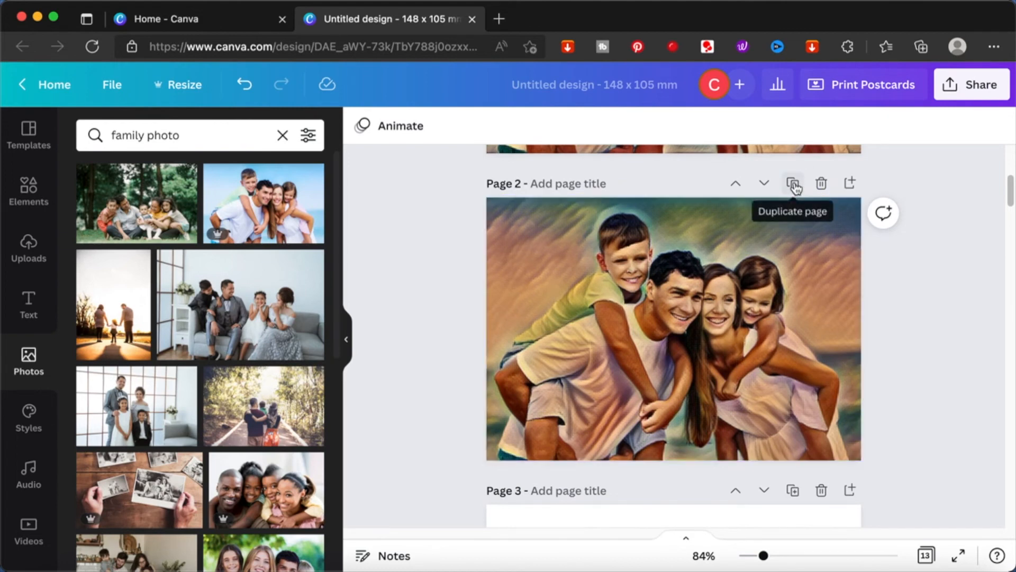
left_click(788, 270)
left_click(792, 183)
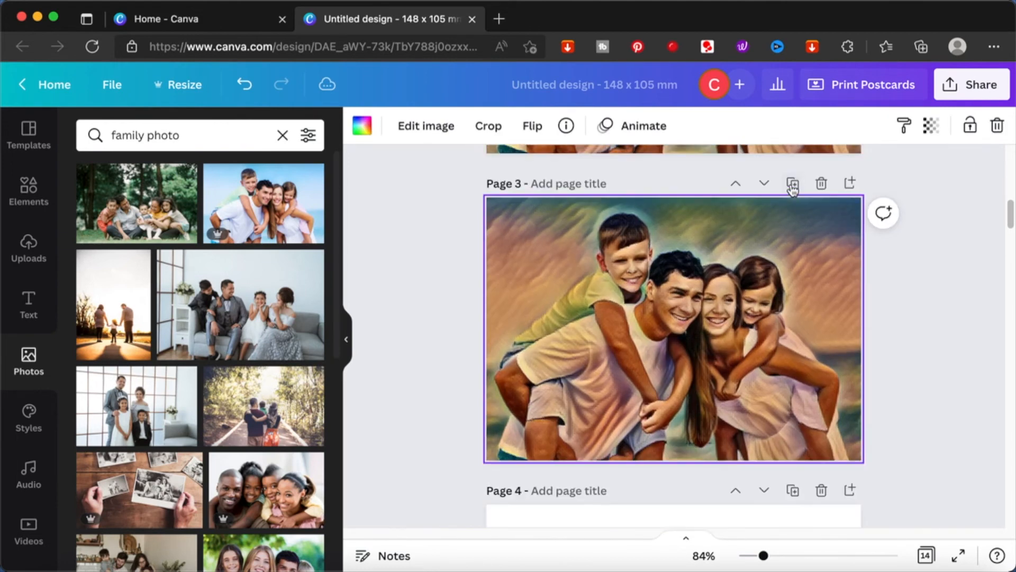
Step: Title page 2 as "original windel effect"
scroll(722, 257, "up", 5)
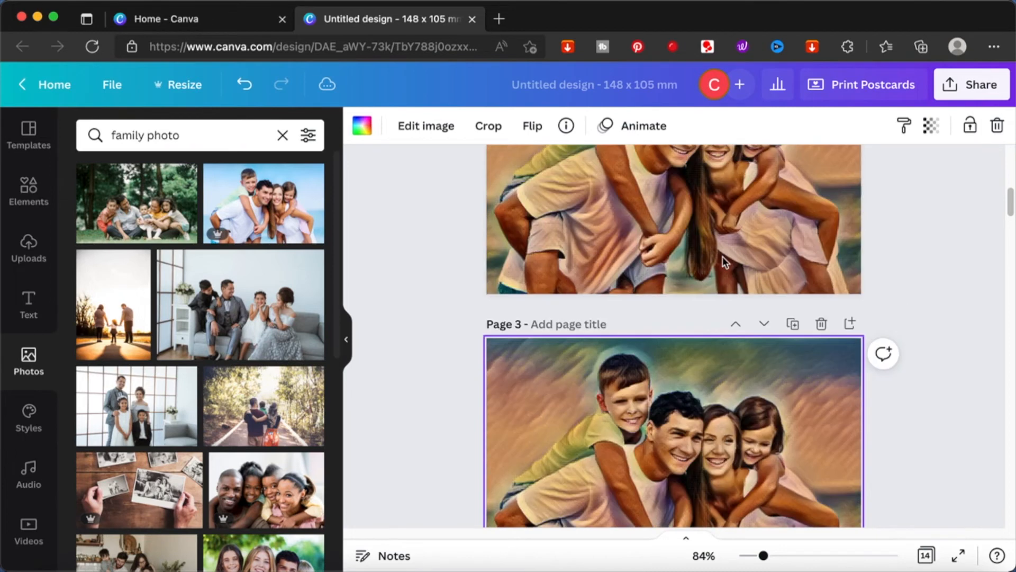
left_click(594, 160)
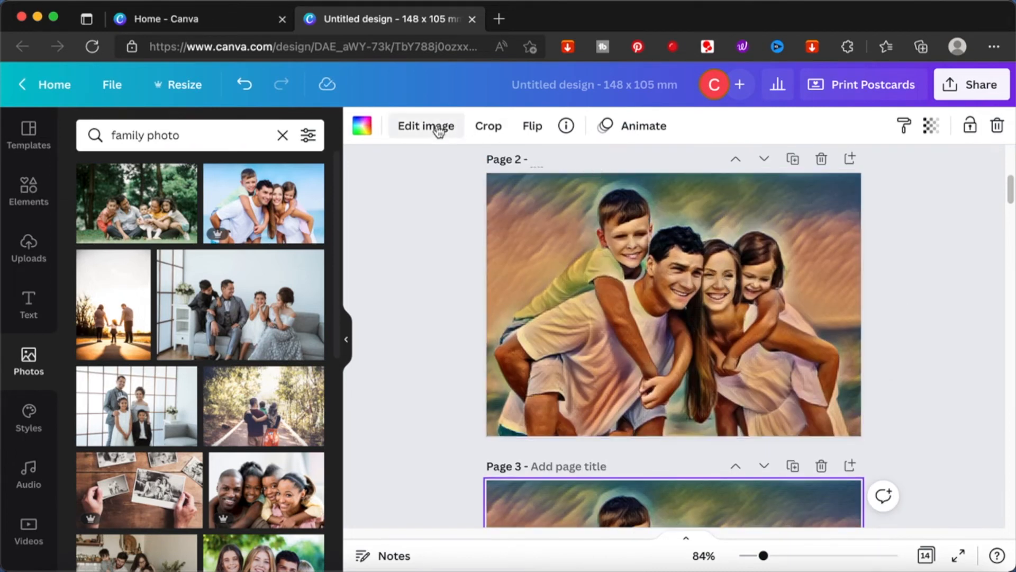
left_click(413, 132)
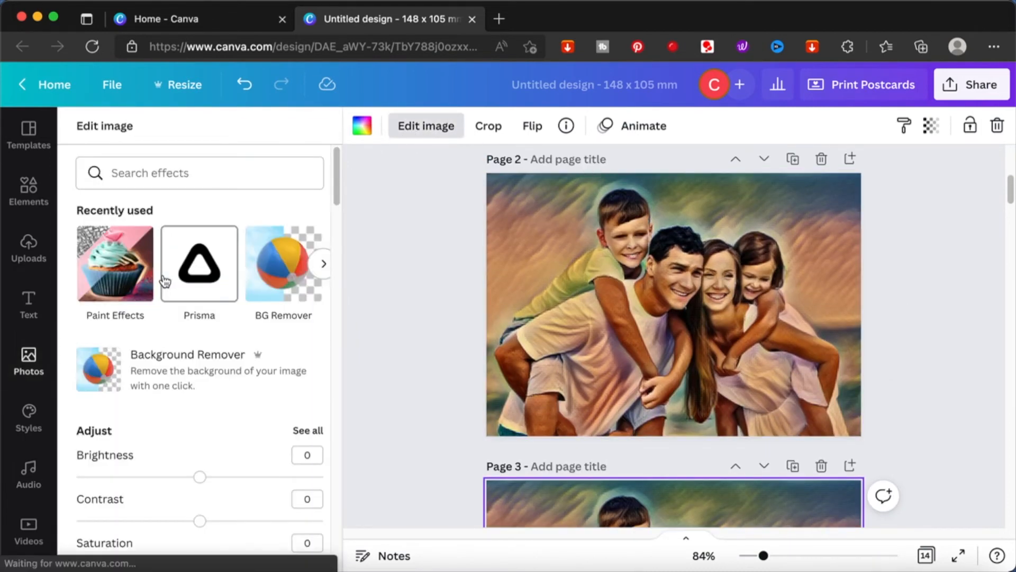
left_click(121, 273)
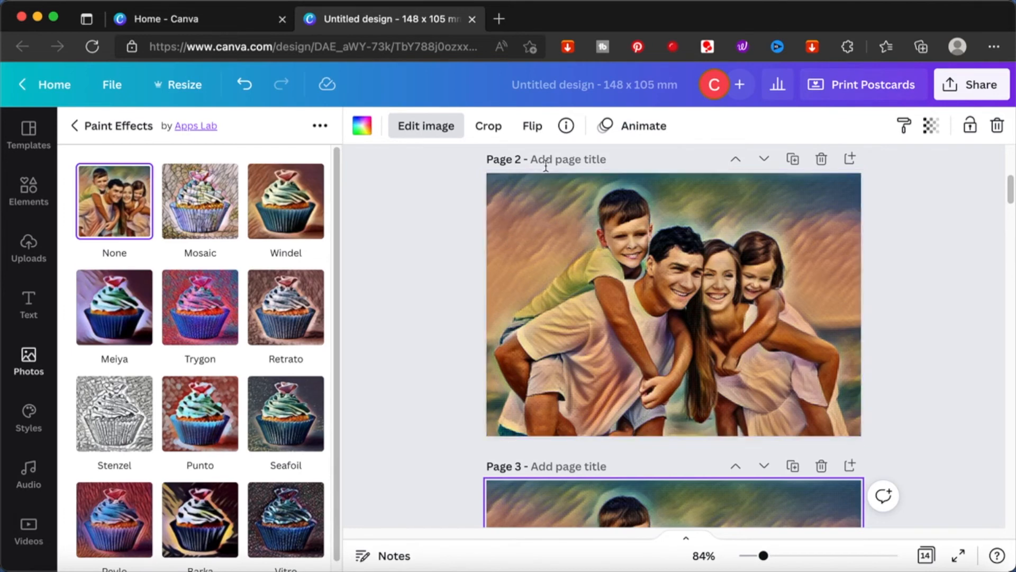
type("original windel effect")
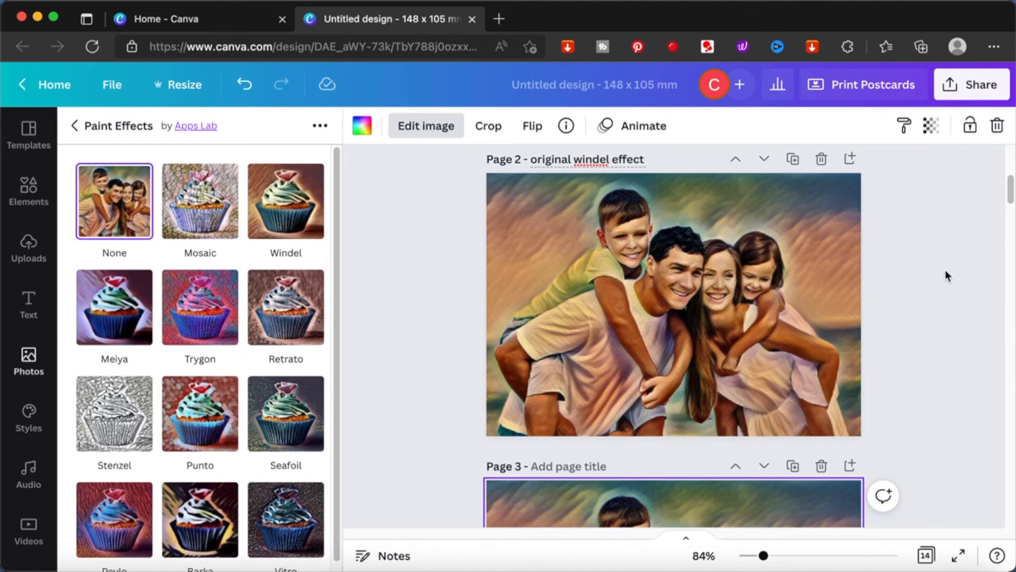
left_click(946, 274)
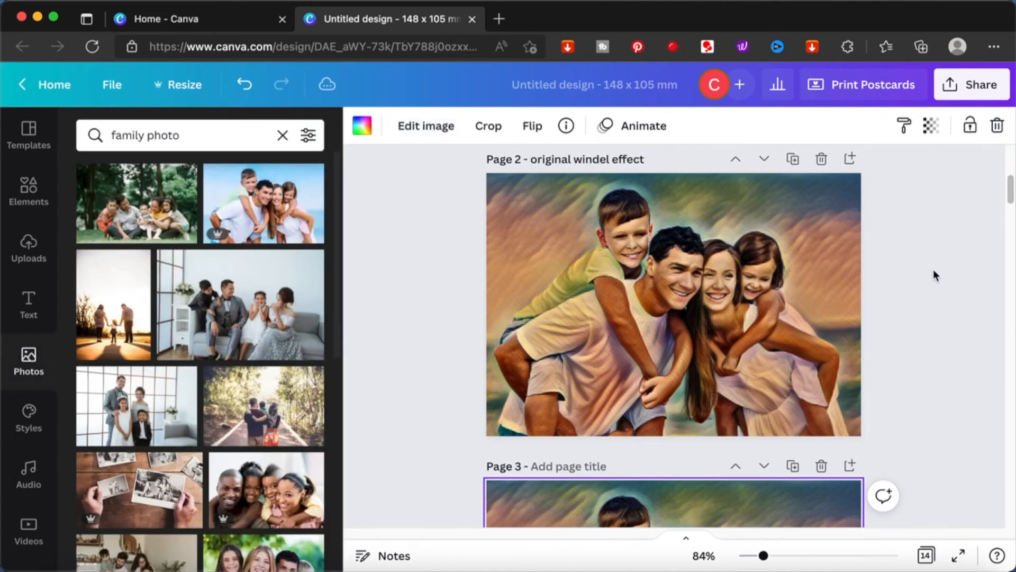
Step: Apply the Prisma Camelcade effect to the photo on page 3
scroll(590, 464, "down", 2)
scroll(590, 464, "down", 2)
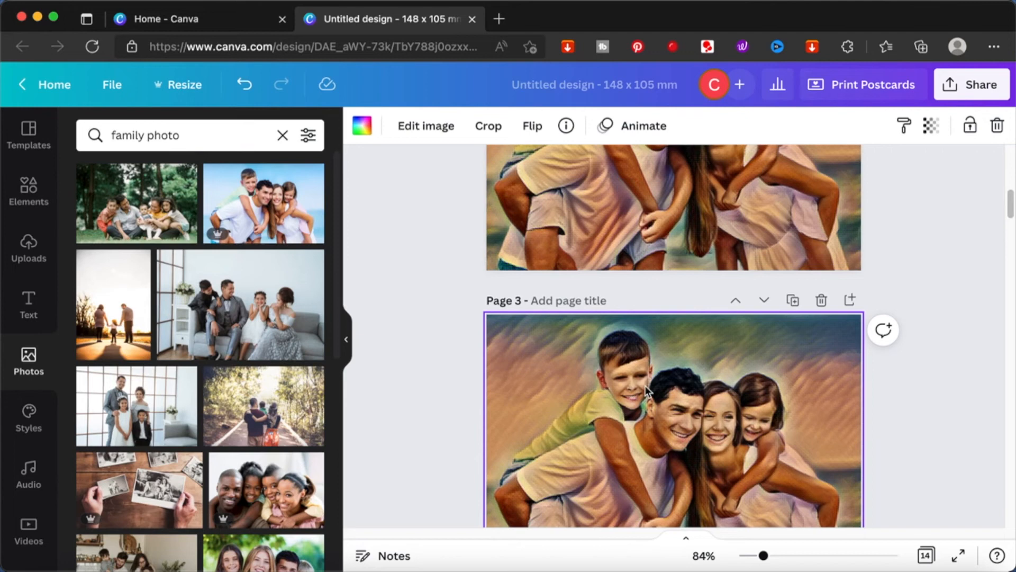
scroll(645, 389, "down", 3)
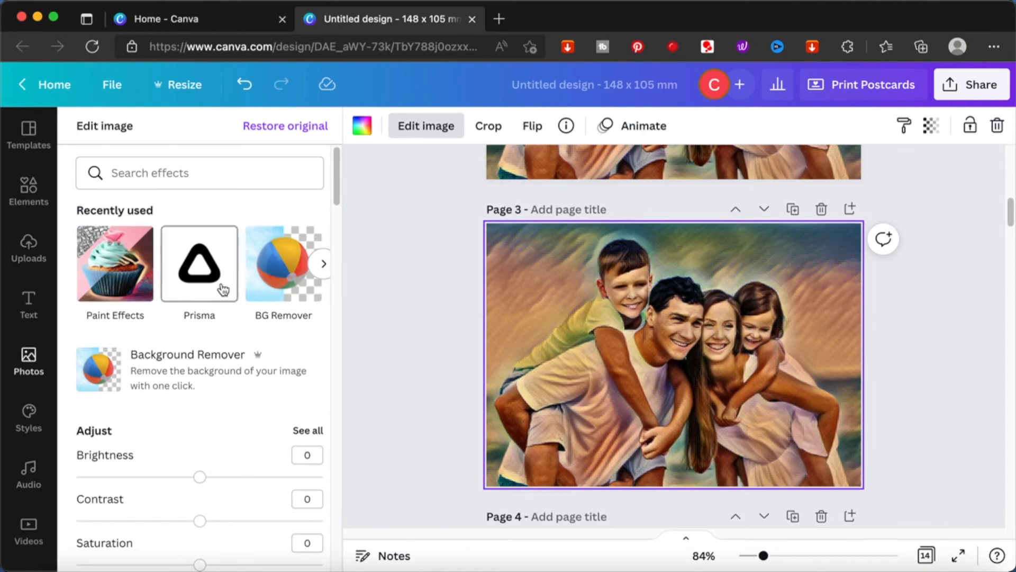
left_click(204, 275)
left_click(214, 207)
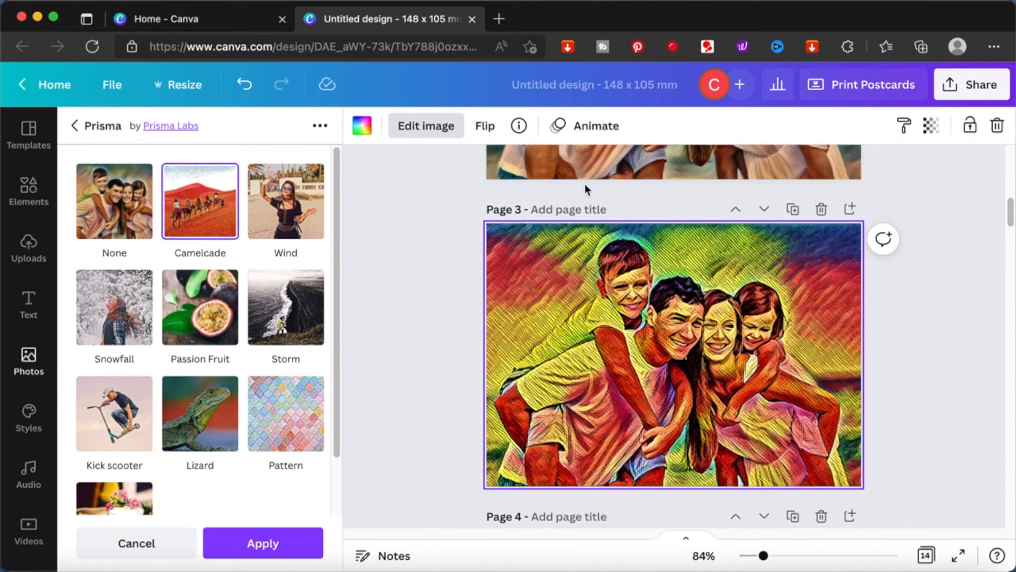
Step: Title page 3 as "camelcade on windel"
left_click(571, 214)
scroll(570, 214, "up", 5)
scroll(567, 220, "down", 4)
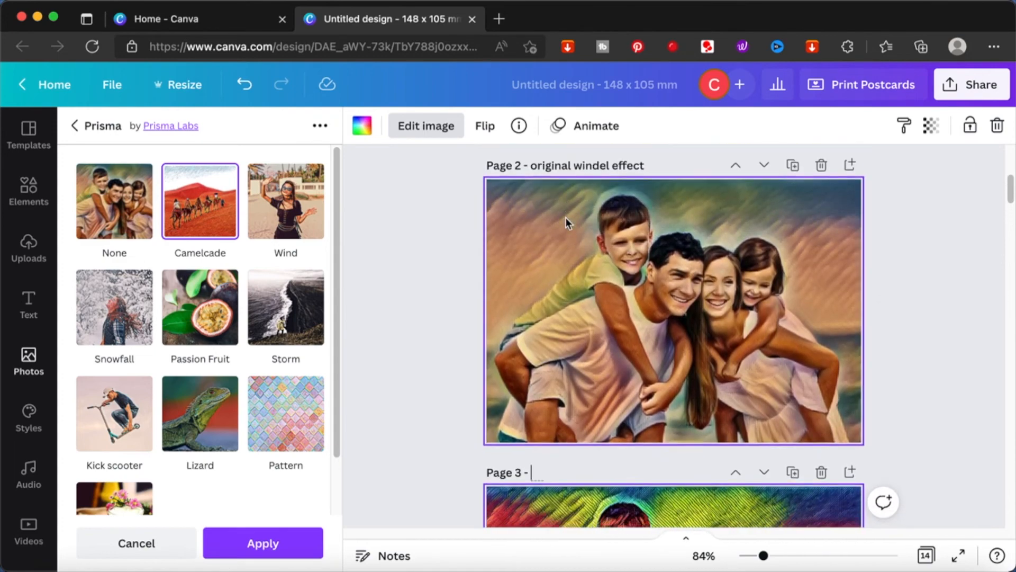
type("windel")
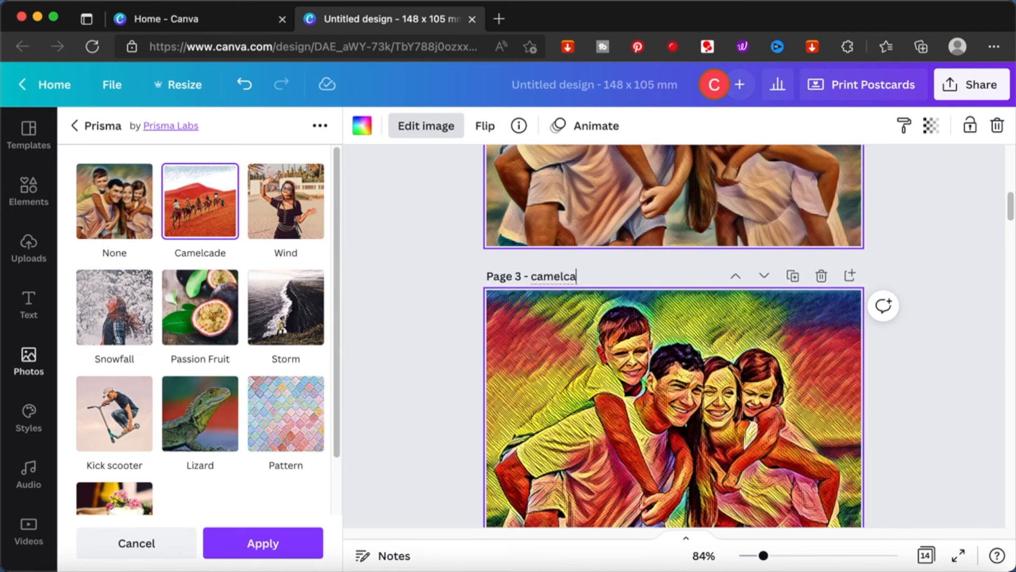
type("on windel")
key("Return")
left_click(922, 272)
Step: Title page 1 as "windel on camelcade"
scroll(922, 272, "up", 10)
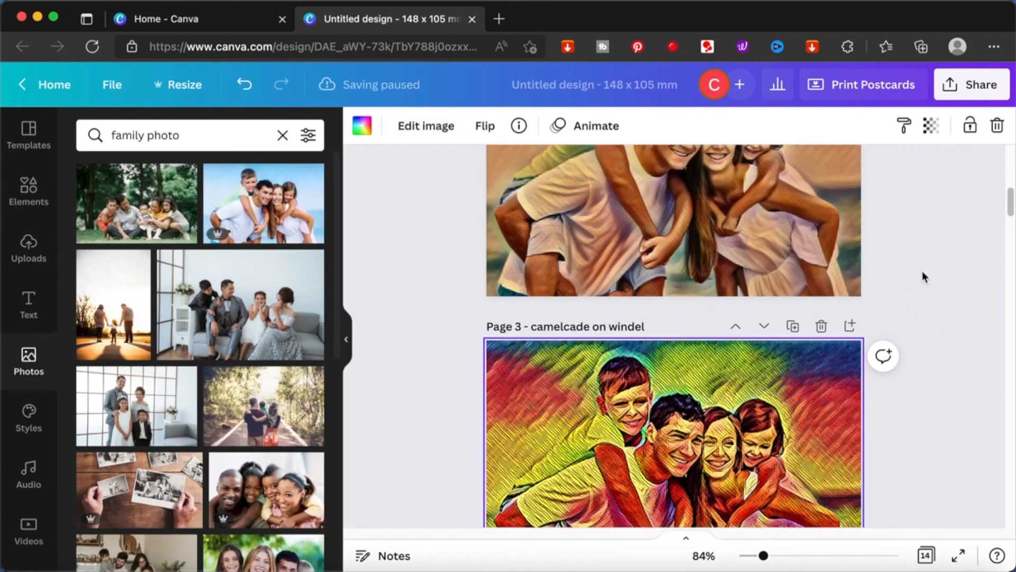
left_click(582, 174)
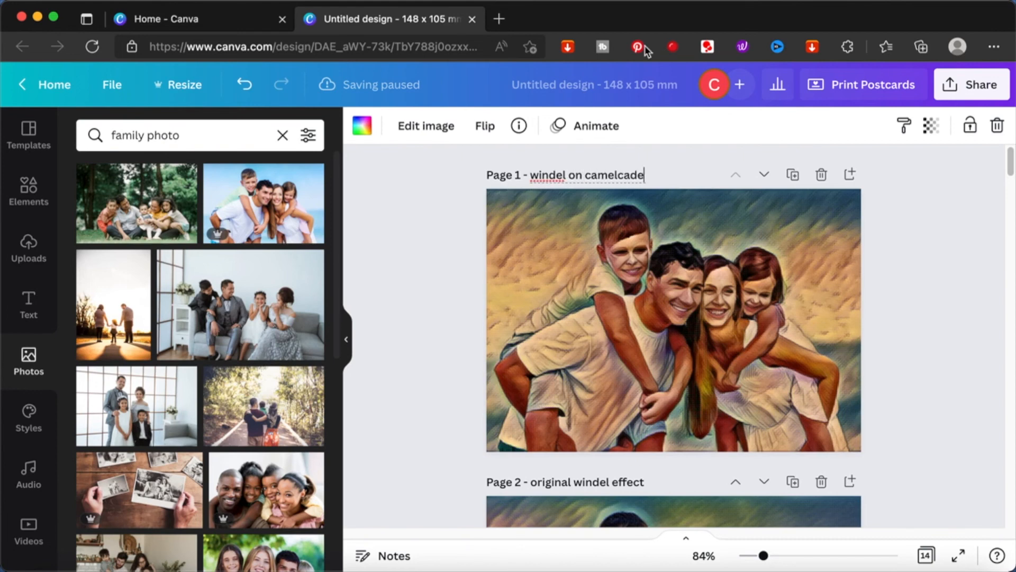
left_click(957, 198)
Step: Review the titled pages in the page grid view
left_click(926, 556)
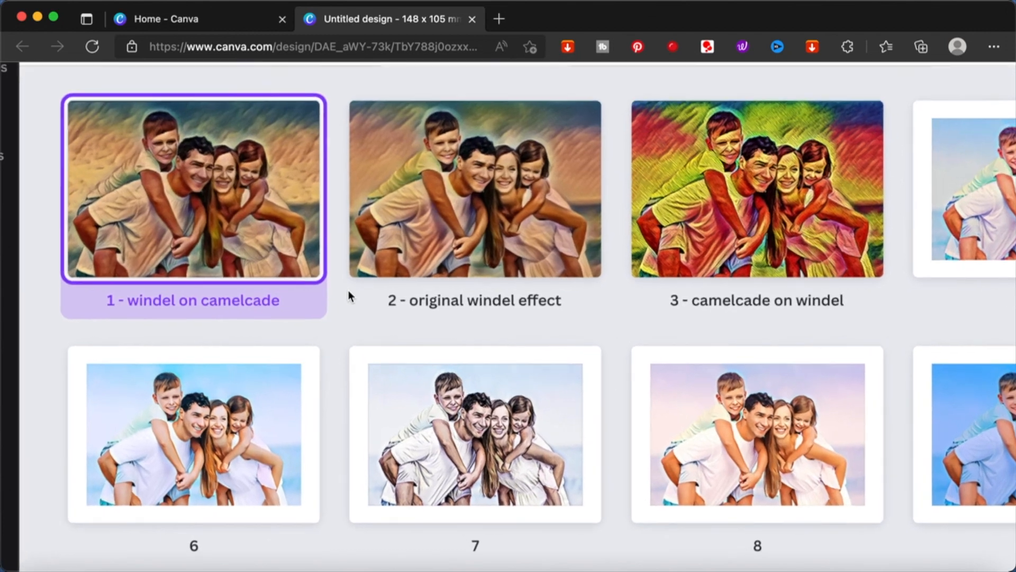
scroll(348, 291, "up", 1)
scroll(348, 290, "up", 2)
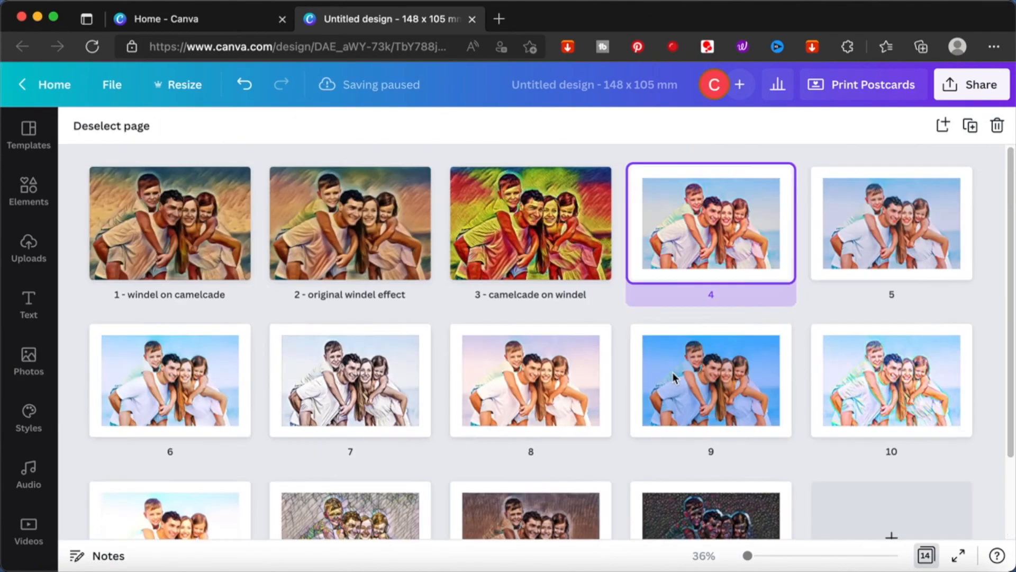
Step: Apply the Paint Effects Seafoil style to the photo on page 5
left_click(925, 555)
left_click(925, 555)
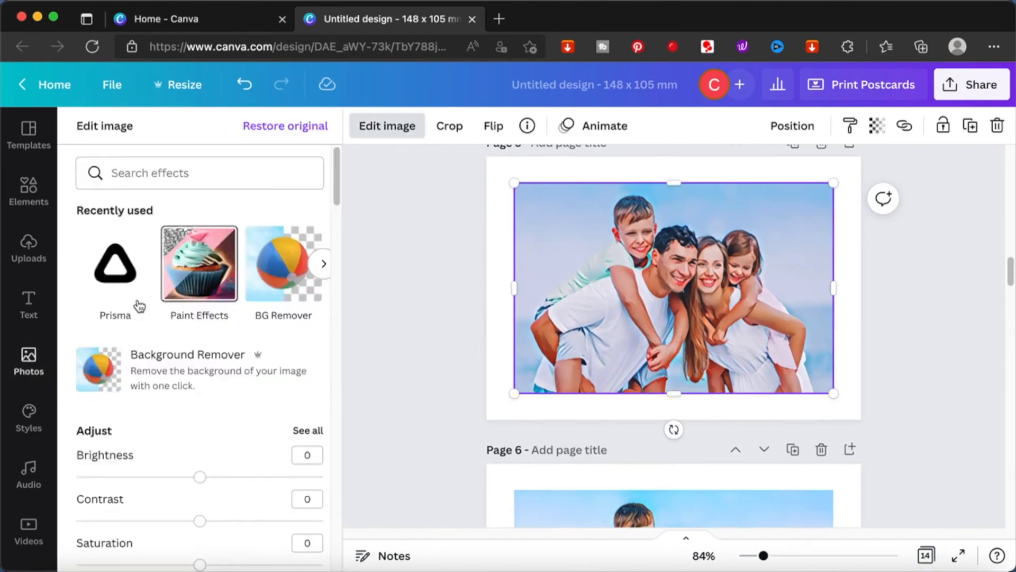
left_click(200, 268)
left_click(286, 405)
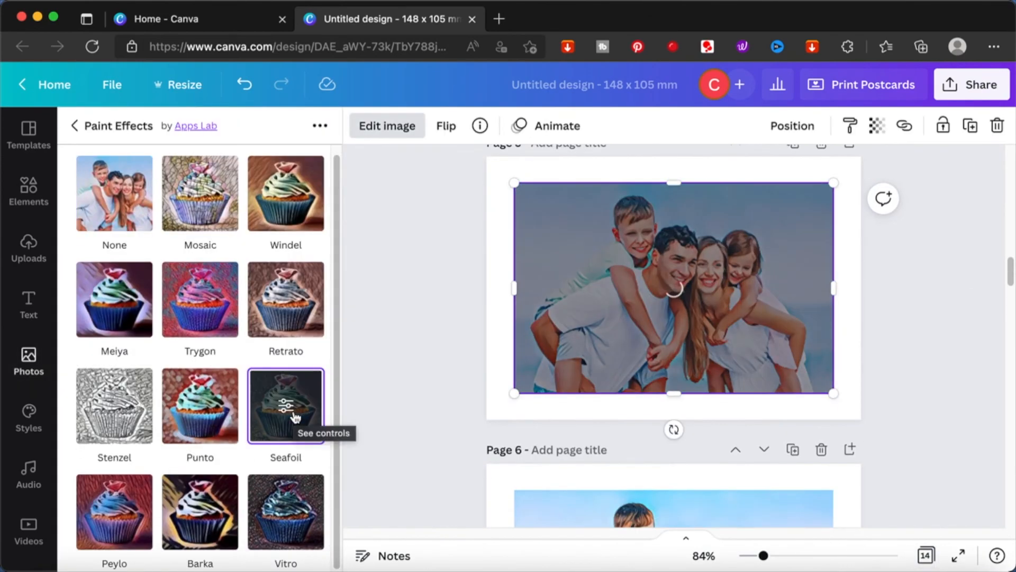
Step: Check the Seafoil result on page 5 against the other pages in the grid view
left_click(925, 555)
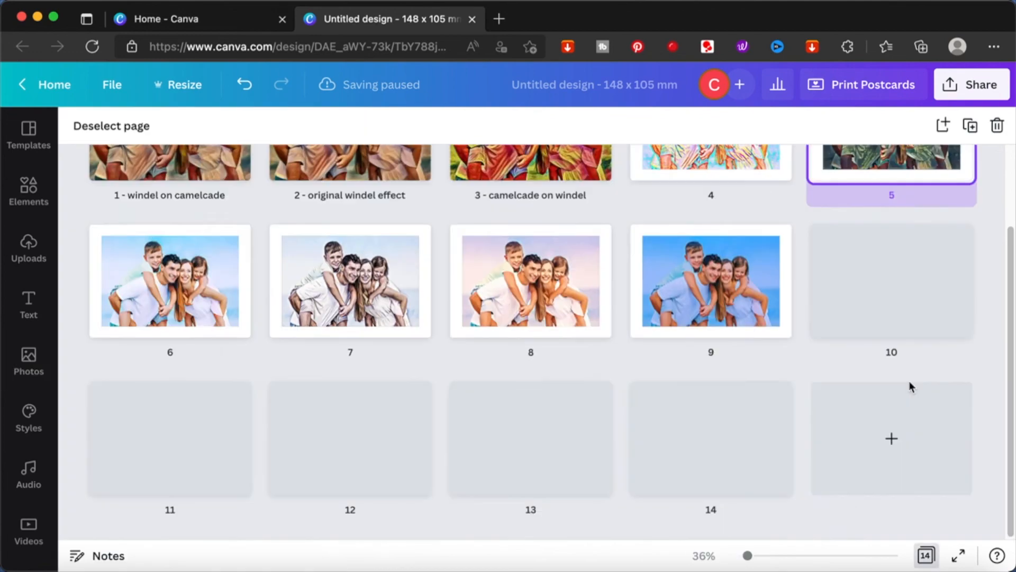
scroll(912, 382, "up", 2)
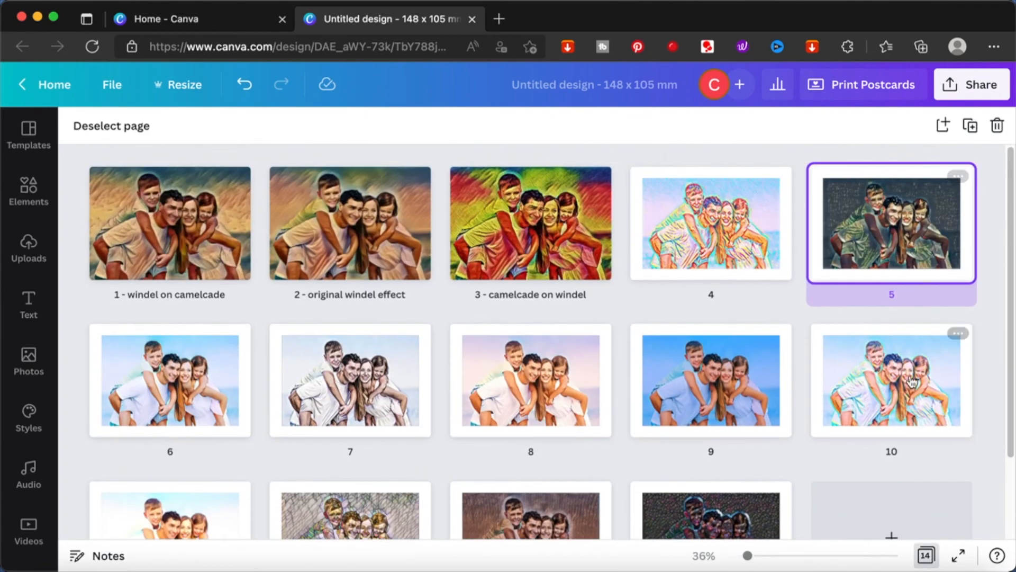
scroll(912, 383, "down", 2)
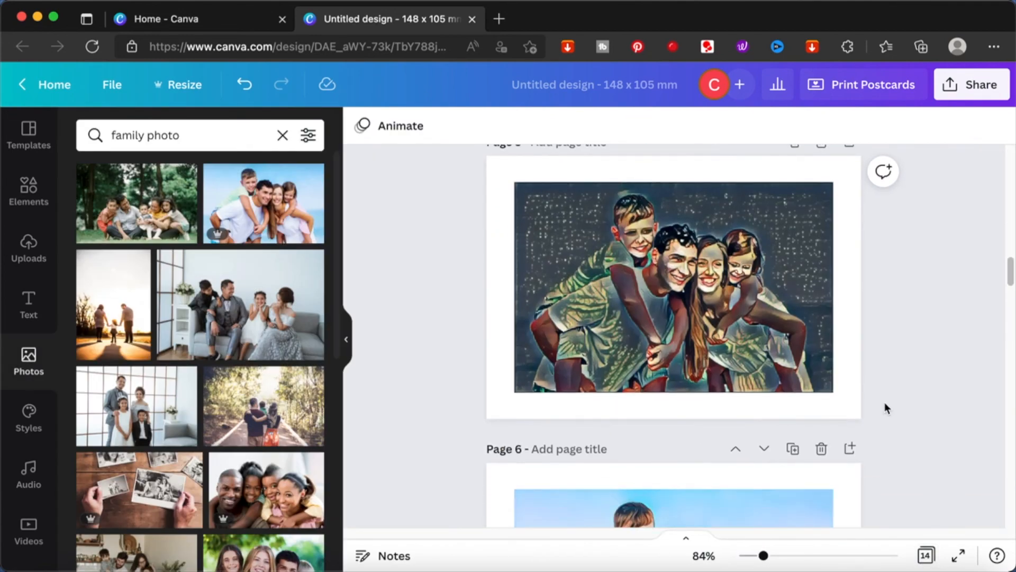
scroll(885, 402, "down", 5)
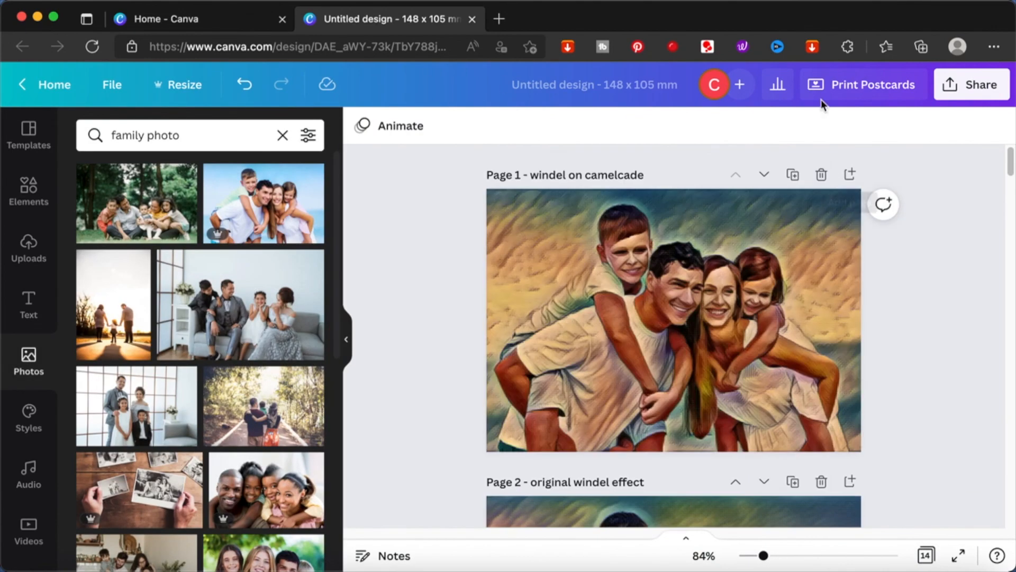
Step: Rename the design as "painting effects applied in canva", correcting the misspelt first word
left_click(656, 85)
type("apinting effects applied in canva")
left_click(519, 84)
key("BackSpace")
key("BackSpace")
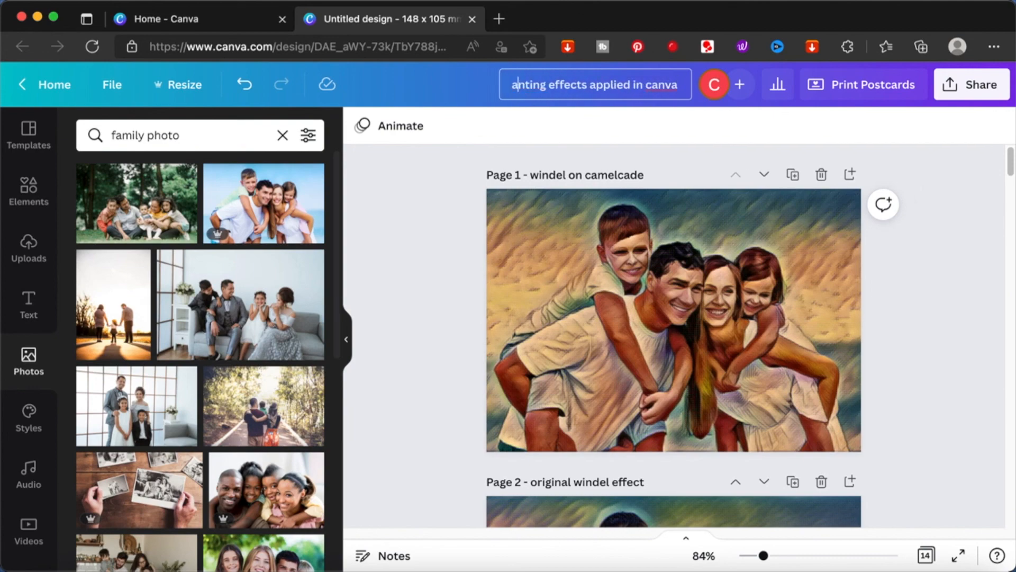